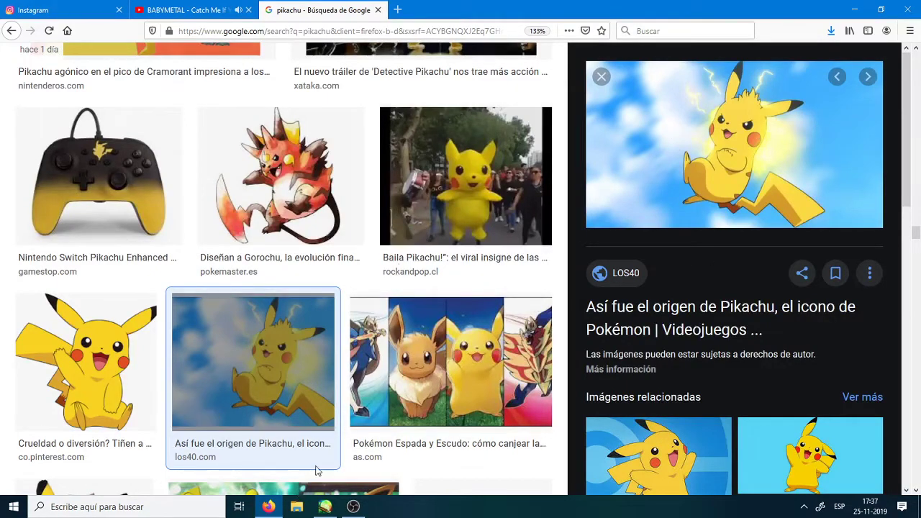
Switch to PaintTool SAI and create a new 4000 × 4000 pixel canvas at 300 pixel/inch
{"action": "key", "text": "alt+Tab"}
{"action": "key", "text": "Tab"}
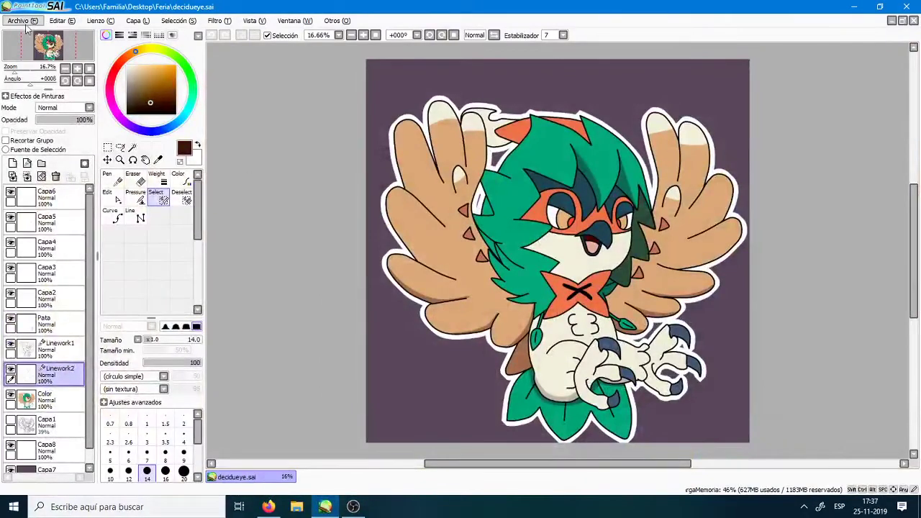
{"action": "key", "text": "alt+f"}
{"action": "key", "text": "n"}
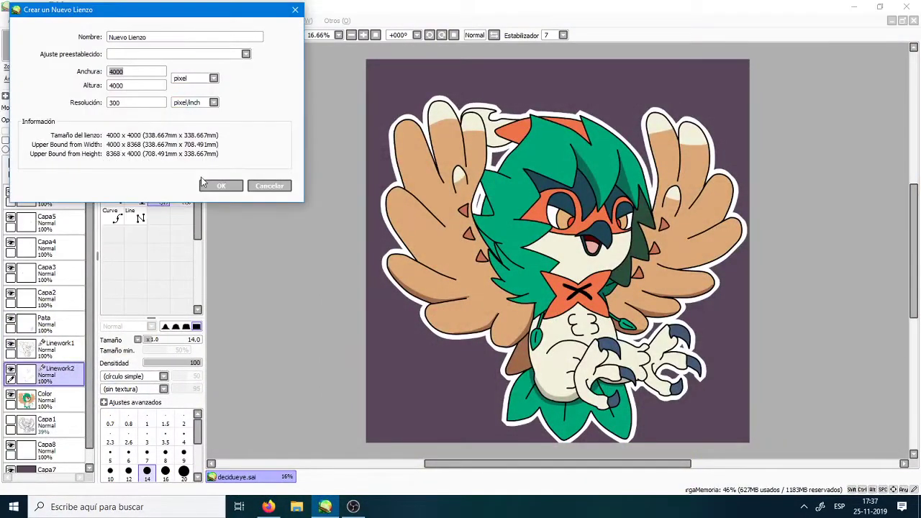
{"action": "left_click", "coordinate": [216, 186]}
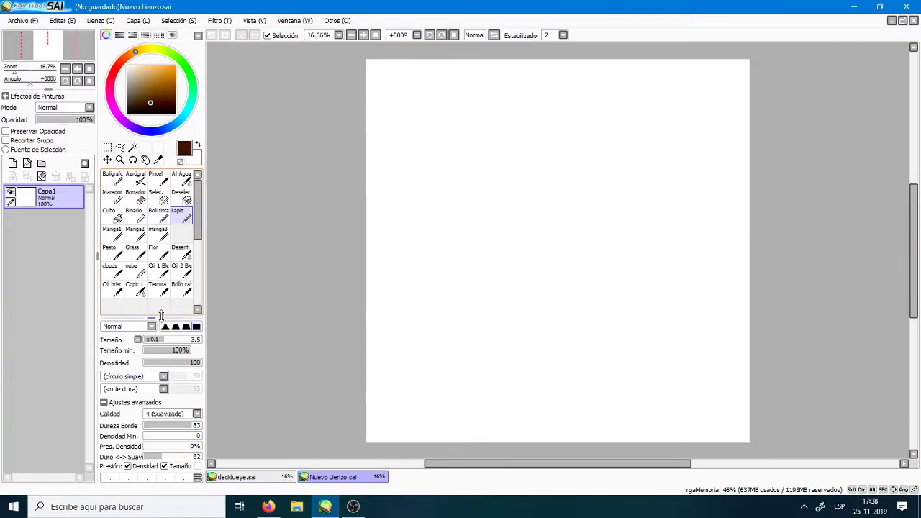
Set the pencil size to 2 and, following the Pikachu reference image, sketch a thin curved side of the head near the canvas top
{"action": "mouse_move", "coordinate": [162, 317]}
{"action": "left_mouse_down"}
{"action": "mouse_move", "coordinate": [162, 172]}
{"action": "mouse_move", "coordinate": [162, 193]}
{"action": "left_mouse_up"}
{"action": "left_click", "coordinate": [188, 358]}
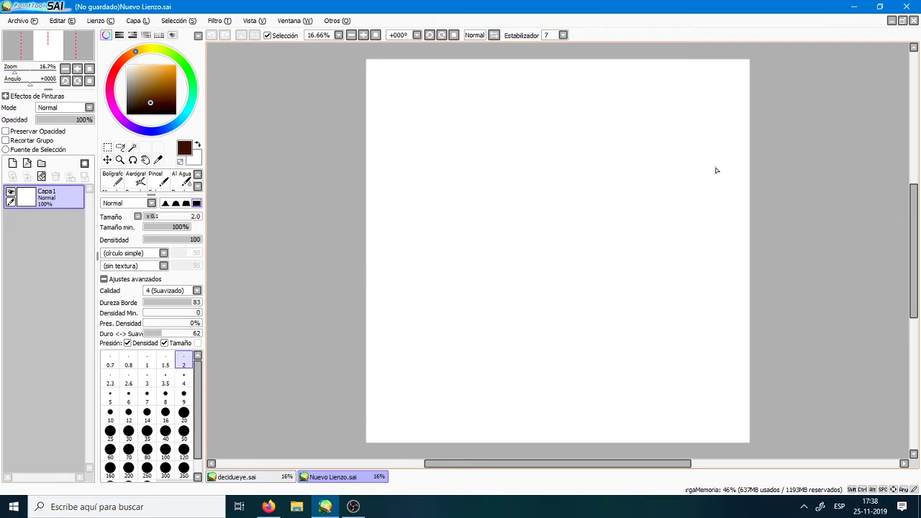
{"action": "key", "text": "alt+Tab"}
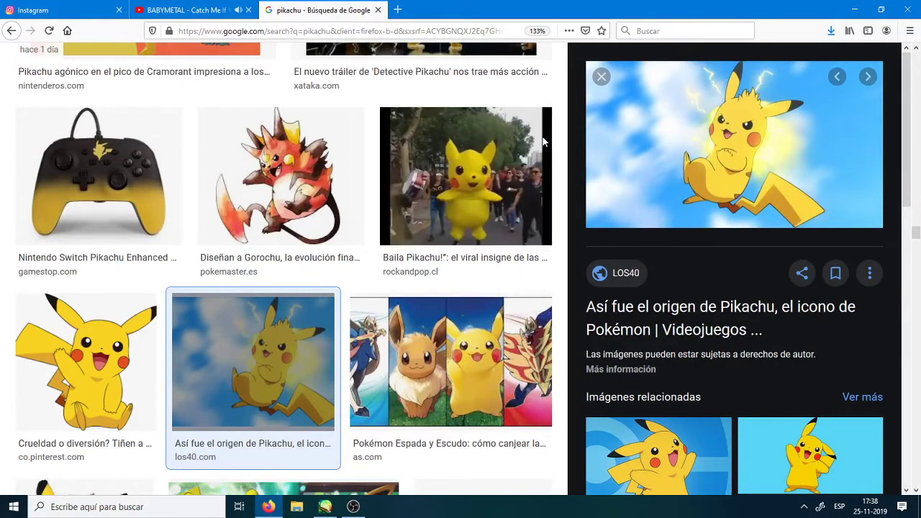
{"action": "key", "text": "alt+Tab"}
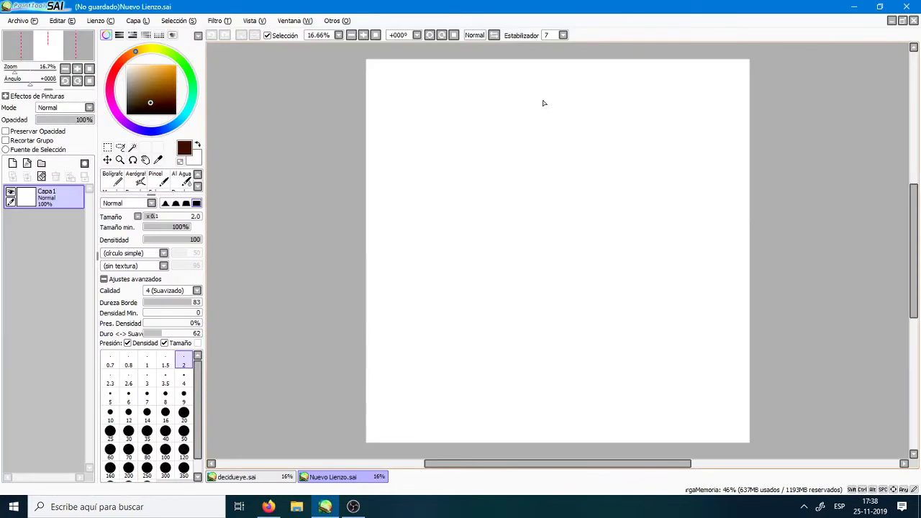
{"action": "mouse_move", "coordinate": [521, 129]}
{"action": "left_mouse_down"}
{"action": "mouse_move", "coordinate": [505, 152]}
{"action": "mouse_move", "coordinate": [539, 218]}
{"action": "mouse_move", "coordinate": [494, 181]}
{"action": "mouse_move", "coordinate": [514, 221]}
{"action": "mouse_move", "coordinate": [496, 140]}
{"action": "mouse_move", "coordinate": [545, 107]}
{"action": "mouse_move", "coordinate": [575, 121]}
{"action": "left_mouse_up"}
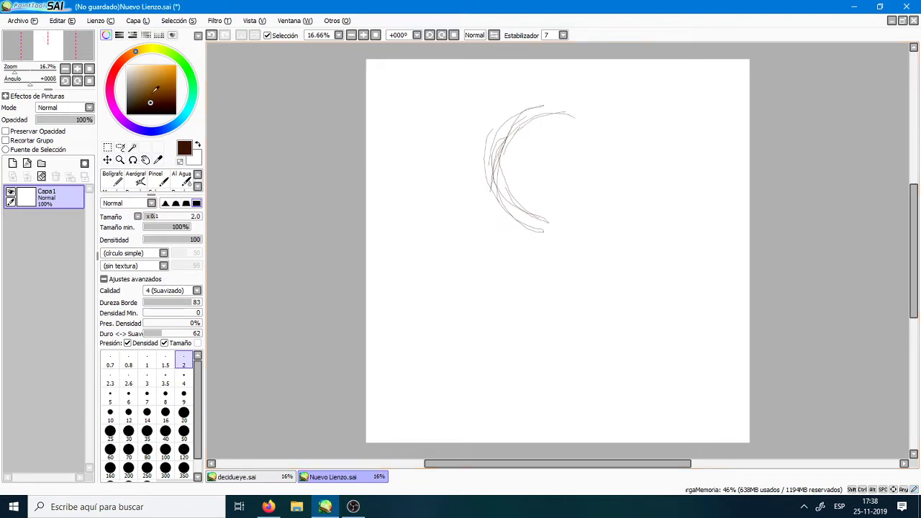
Switch the color to black and the brush size to 8, and sketch the full head circle with overlapping strokes
{"action": "left_click", "coordinate": [127, 113]}
{"action": "left_click", "coordinate": [165, 394]}
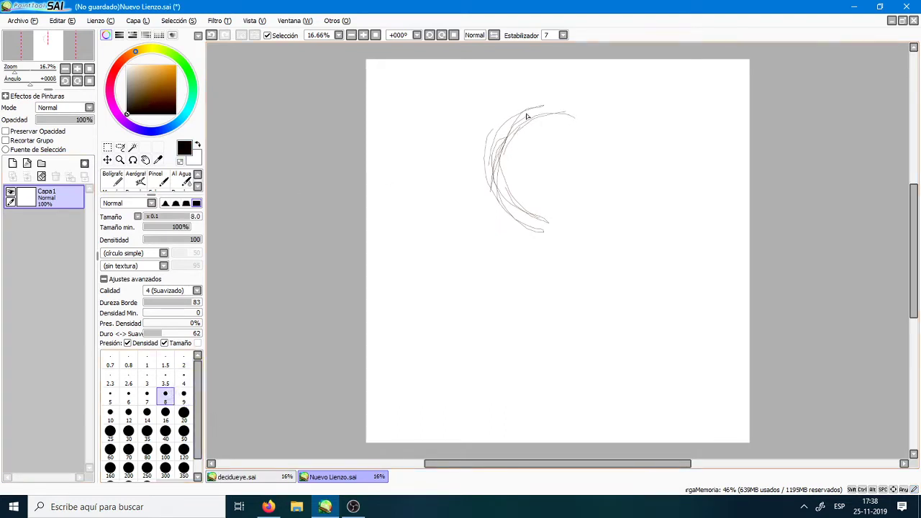
{"action": "mouse_move", "coordinate": [526, 116]}
{"action": "left_mouse_down"}
{"action": "mouse_move", "coordinate": [498, 163]}
{"action": "mouse_move", "coordinate": [519, 122]}
{"action": "mouse_move", "coordinate": [507, 203]}
{"action": "mouse_move", "coordinate": [528, 229]}
{"action": "mouse_move", "coordinate": [495, 180]}
{"action": "mouse_move", "coordinate": [541, 232]}
{"action": "mouse_move", "coordinate": [498, 141]}
{"action": "mouse_move", "coordinate": [503, 129]}
{"action": "mouse_move", "coordinate": [610, 115]}
{"action": "mouse_move", "coordinate": [572, 104]}
{"action": "mouse_move", "coordinate": [640, 182]}
{"action": "mouse_move", "coordinate": [634, 203]}
{"action": "left_mouse_up"}
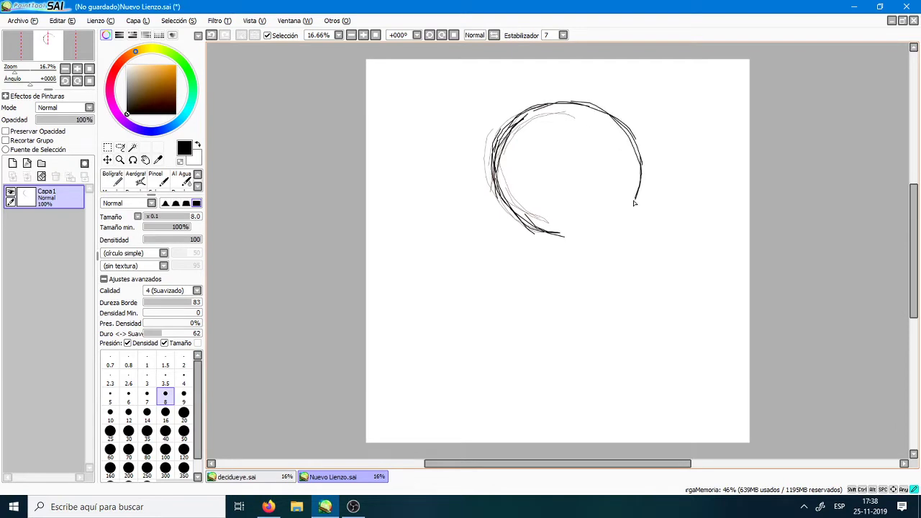
{"action": "mouse_move", "coordinate": [524, 226]}
{"action": "left_mouse_down"}
{"action": "mouse_move", "coordinate": [600, 228]}
{"action": "mouse_move", "coordinate": [639, 167]}
{"action": "left_mouse_up"}
{"action": "left_click_drag", "start_coordinate": [587, 232], "coordinate": [640, 143]}
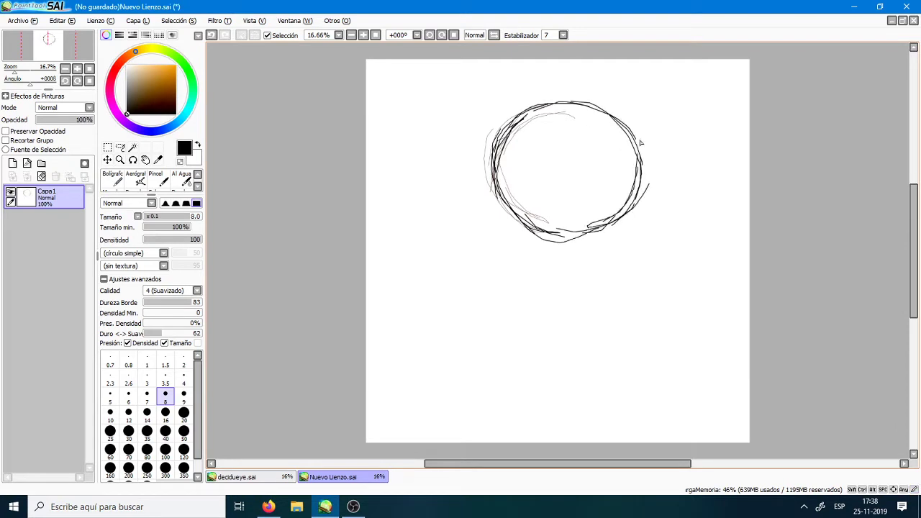
Compare with the reference and draw curved vertical and horizontal face guidelines crossing inside the head circle
{"action": "key", "text": "alt"}
{"action": "key", "text": "alt+Tab"}
{"action": "key", "text": "alt+Tab"}
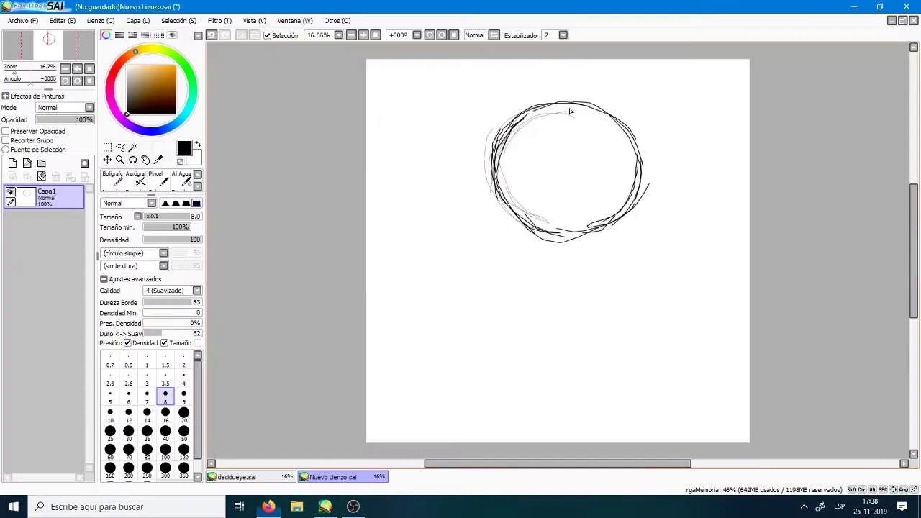
{"action": "mouse_move", "coordinate": [580, 95]}
{"action": "left_mouse_down"}
{"action": "mouse_move", "coordinate": [538, 205]}
{"action": "mouse_move", "coordinate": [544, 235]}
{"action": "left_mouse_up"}
{"action": "mouse_move", "coordinate": [579, 95]}
{"action": "left_mouse_down"}
{"action": "mouse_move", "coordinate": [546, 242]}
{"action": "mouse_move", "coordinate": [555, 142]}
{"action": "mouse_move", "coordinate": [539, 244]}
{"action": "left_mouse_up"}
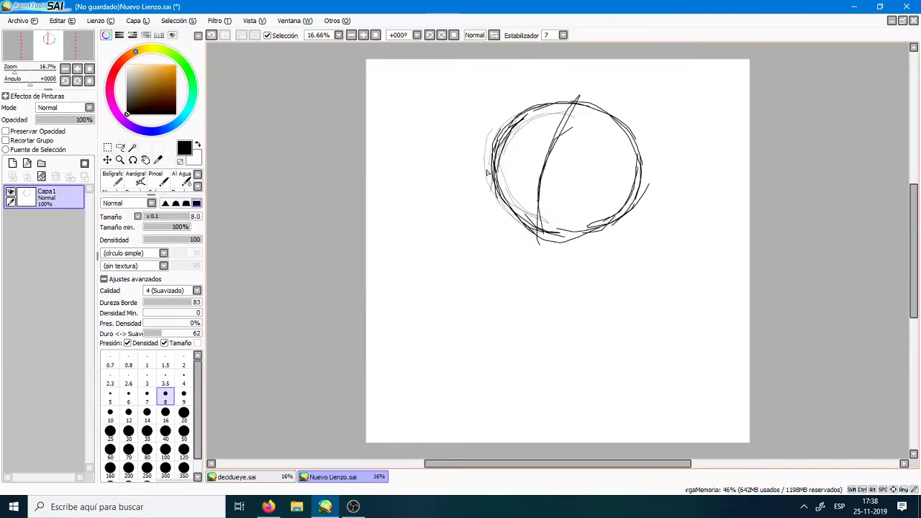
{"action": "left_click_drag", "start_coordinate": [481, 168], "coordinate": [613, 204]}
{"action": "left_click_drag", "start_coordinate": [532, 162], "coordinate": [626, 220]}
Sketch the cheek bulge on the head's left side, reinforce the head outline, and start the body line below the cheek
{"action": "key", "text": "alt+Tab"}
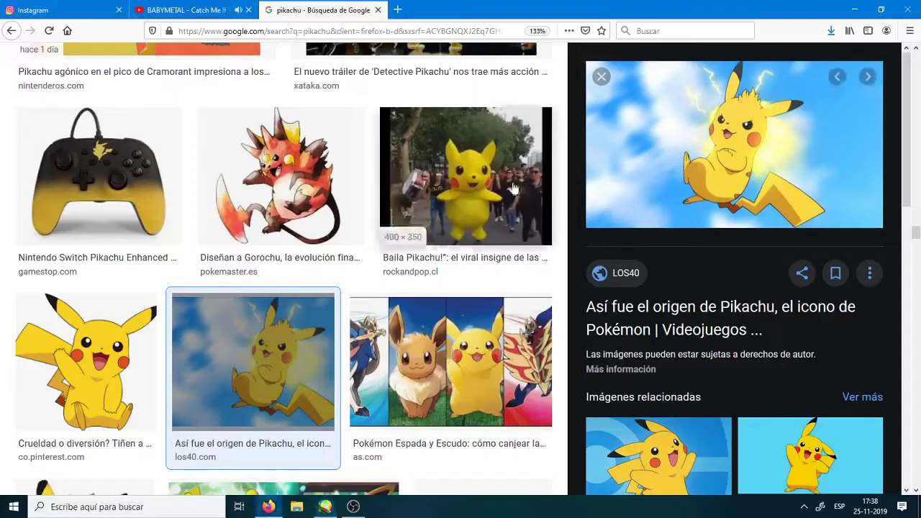
{"action": "key", "text": "alt+Tab"}
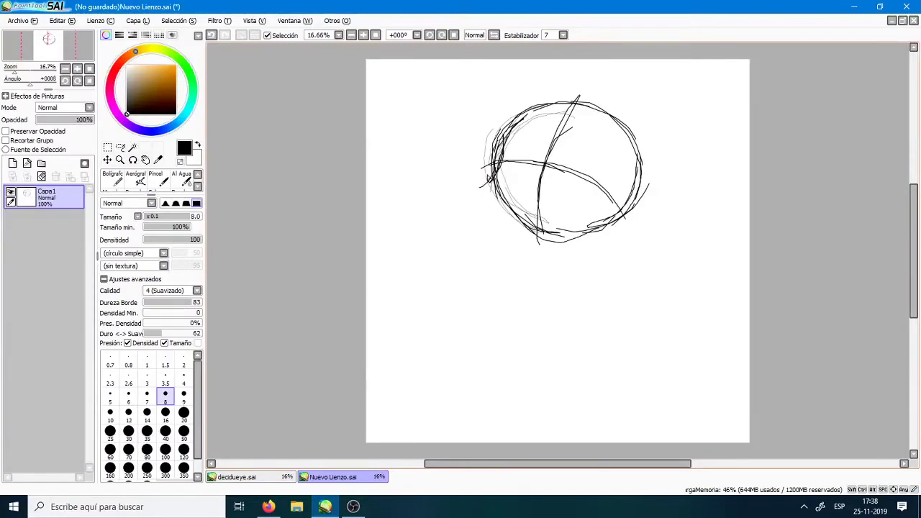
{"action": "mouse_move", "coordinate": [486, 175]}
{"action": "left_mouse_down"}
{"action": "mouse_move", "coordinate": [494, 213]}
{"action": "mouse_move", "coordinate": [507, 224]}
{"action": "left_mouse_up"}
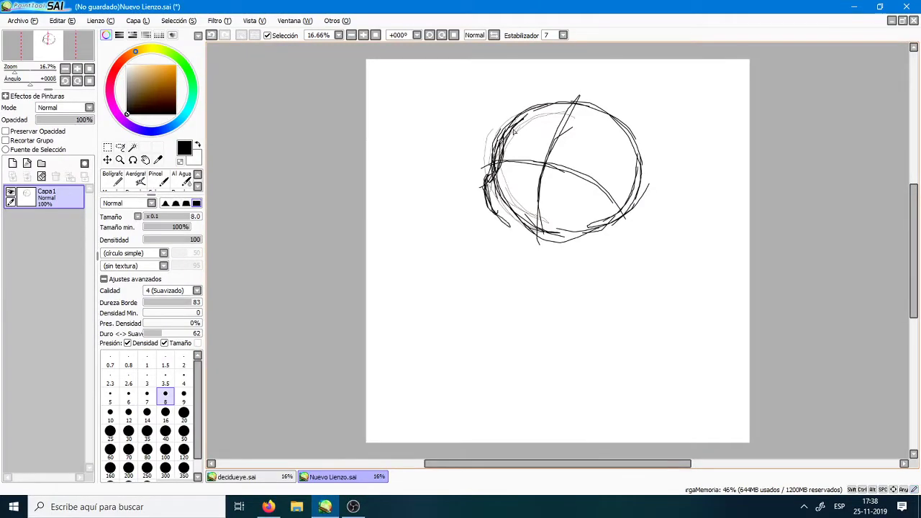
{"action": "left_click_drag", "start_coordinate": [514, 130], "coordinate": [562, 107]}
{"action": "left_click_drag", "start_coordinate": [637, 189], "coordinate": [585, 230]}
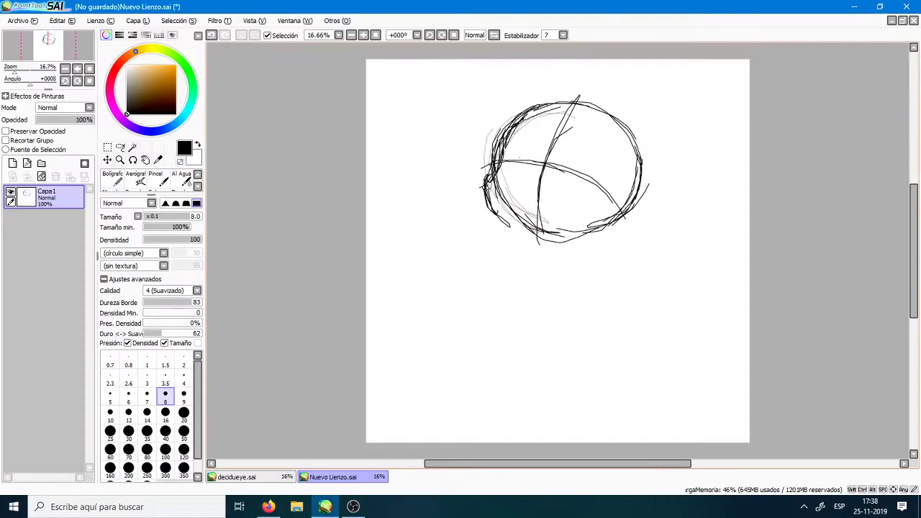
{"action": "mouse_move", "coordinate": [489, 207]}
{"action": "left_mouse_down"}
{"action": "mouse_move", "coordinate": [530, 245]}
{"action": "mouse_move", "coordinate": [511, 236]}
{"action": "mouse_move", "coordinate": [496, 279]}
{"action": "left_mouse_up"}
Hide the tool panels for a larger view and sketch the upper-body oval directly beneath the head, matching the reference
{"action": "key", "text": "alt+Tab"}
{"action": "key", "text": "alt+Tab"}
{"action": "key", "text": "Tab"}
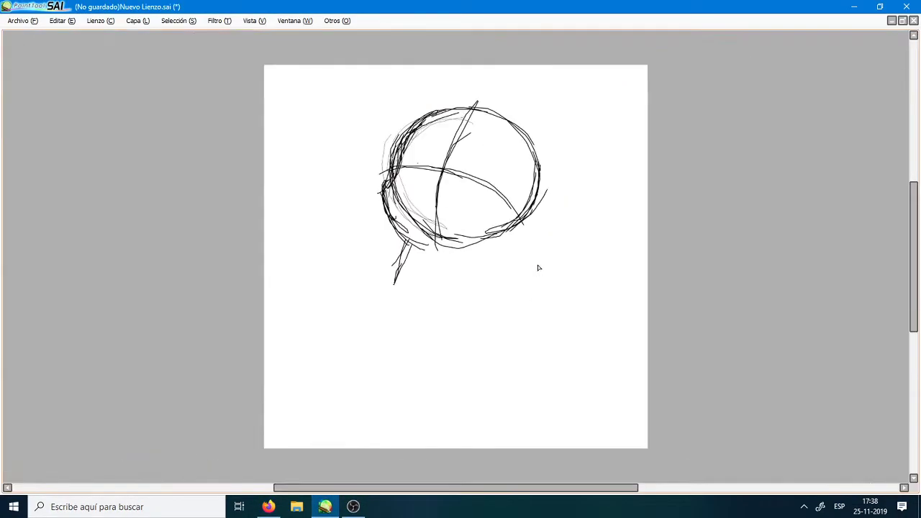
{"action": "key", "text": "Tab"}
{"action": "key", "text": "Tab"}
{"action": "key", "text": "Tab"}
{"action": "key", "text": "Tab"}
{"action": "key", "text": "alt+Tab"}
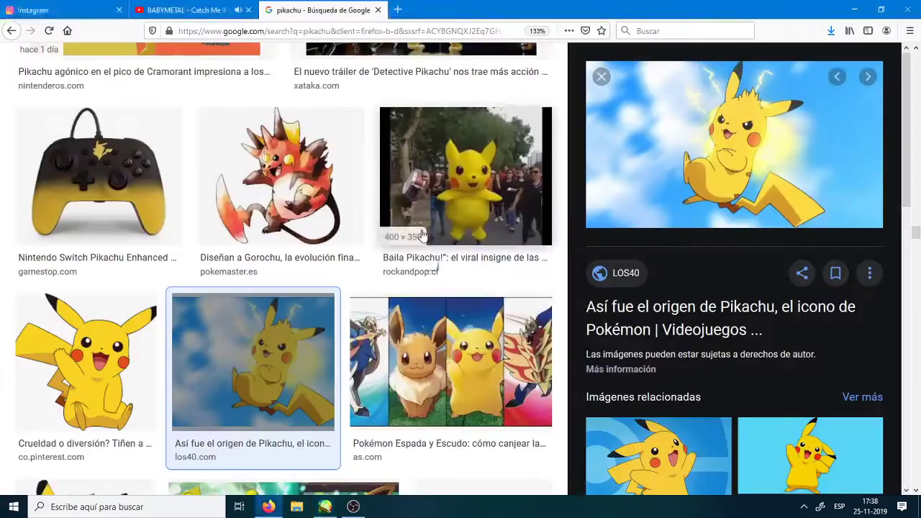
{"action": "key", "text": "alt+Tab"}
{"action": "mouse_move", "coordinate": [407, 257]}
{"action": "left_mouse_down"}
{"action": "mouse_move", "coordinate": [500, 263]}
{"action": "mouse_move", "coordinate": [439, 303]}
{"action": "mouse_move", "coordinate": [450, 276]}
{"action": "mouse_move", "coordinate": [496, 265]}
{"action": "left_mouse_up"}
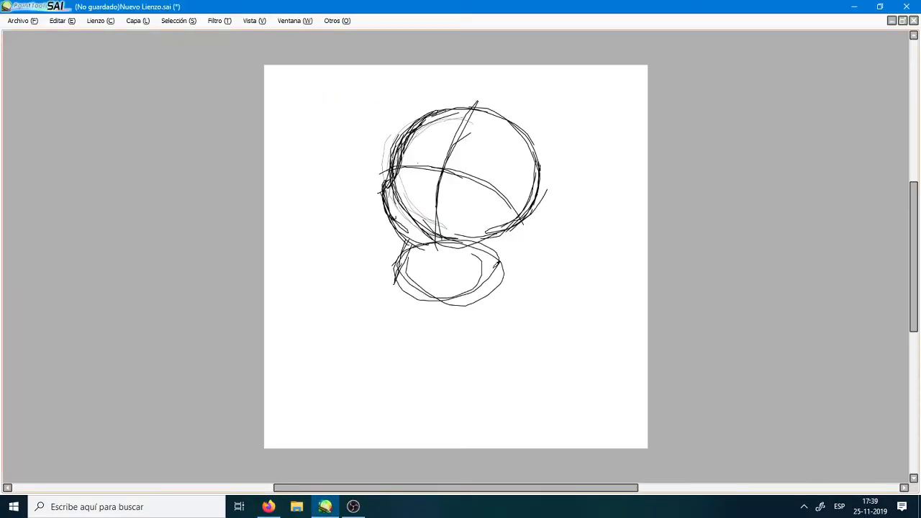
Sketch a larger lower-body circle below and slightly left of the upper-body oval
{"action": "key", "text": "alt+Tab"}
{"action": "key", "text": "alt+Tab"}
{"action": "mouse_move", "coordinate": [371, 288]}
{"action": "left_mouse_down"}
{"action": "mouse_move", "coordinate": [475, 309]}
{"action": "mouse_move", "coordinate": [460, 295]}
{"action": "mouse_move", "coordinate": [468, 302]}
{"action": "left_mouse_up"}
Following the reference, sketch the back outline from the head's right side down around the lower body
{"action": "key", "text": "alt+Tab"}
{"action": "key", "text": "alt+Tab"}
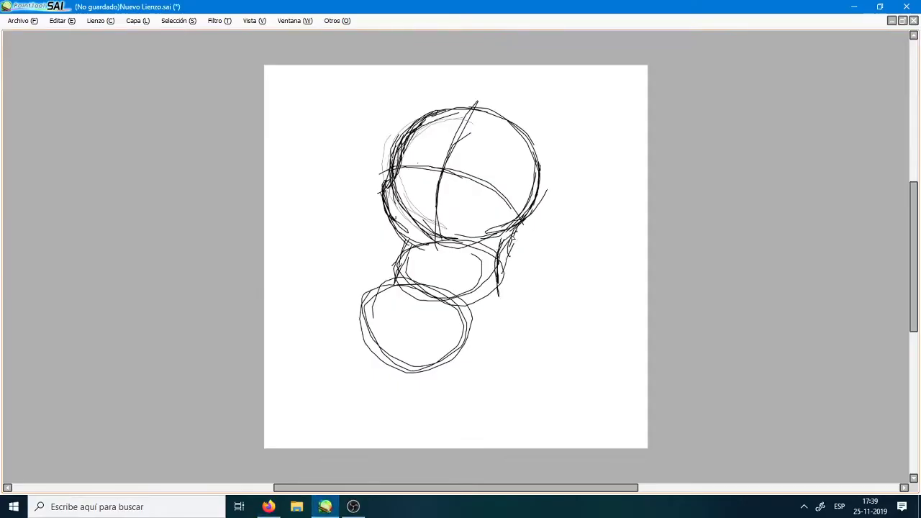
{"action": "mouse_move", "coordinate": [543, 176]}
{"action": "left_mouse_down"}
{"action": "mouse_move", "coordinate": [497, 268]}
{"action": "mouse_move", "coordinate": [496, 303]}
{"action": "left_mouse_up"}
{"action": "key", "text": "alt+Tab"}
{"action": "key", "text": "alt+Tab"}
{"action": "key", "text": "alt+Tab"}
{"action": "key", "text": "alt+Tab"}
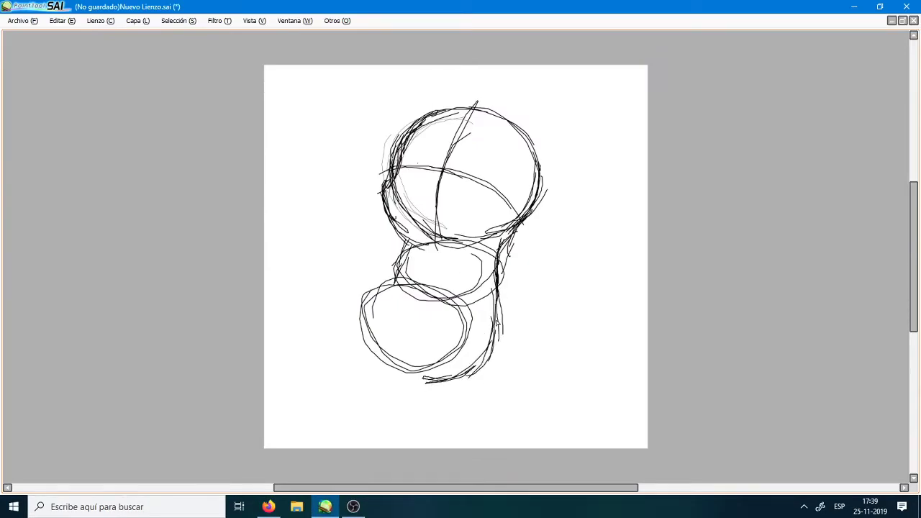
{"action": "left_click_drag", "start_coordinate": [506, 263], "coordinate": [497, 320]}
Add overlapping curved strokes along the top of the lower-body circle to shape the thigh
{"action": "key", "text": "alt+Tab"}
{"action": "key", "text": "alt+Tab"}
{"action": "left_click_drag", "start_coordinate": [363, 297], "coordinate": [432, 308]}
Sketch the pointed foot at the left of the lower body, reinforce the underside and back outline, and restore the tool panels
{"action": "key", "text": "alt+Tab"}
{"action": "key", "text": "alt+Tab"}
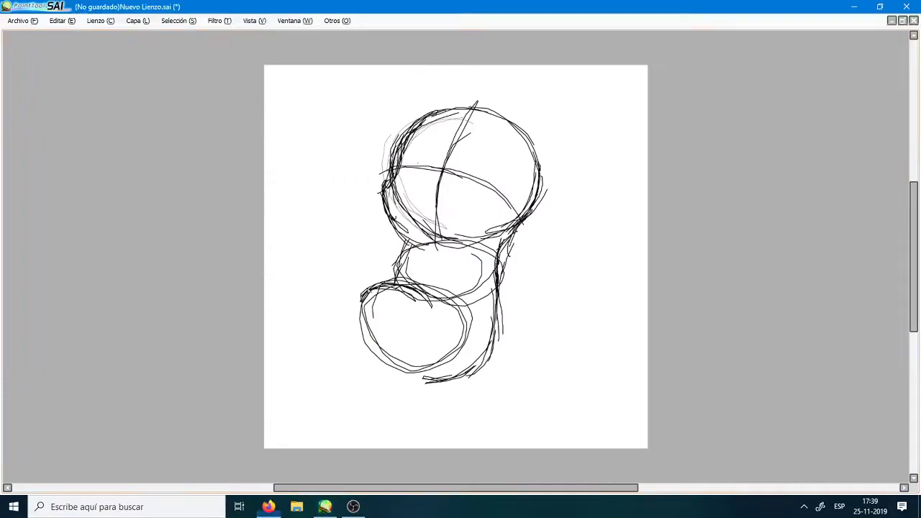
{"action": "left_click_drag", "start_coordinate": [374, 286], "coordinate": [346, 317]}
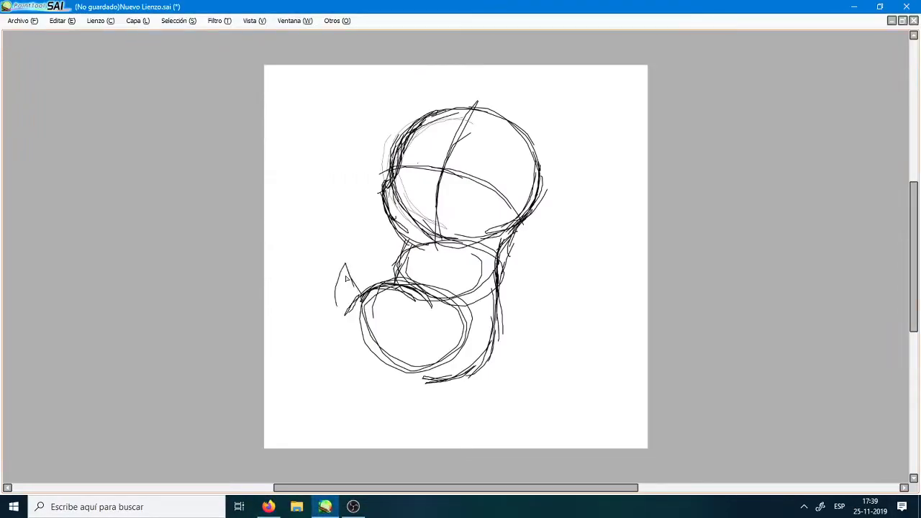
{"action": "key", "text": "alt+Tab"}
{"action": "mouse_move", "coordinate": [346, 350]}
{"action": "left_mouse_down"}
{"action": "mouse_move", "coordinate": [342, 331]}
{"action": "mouse_move", "coordinate": [403, 374]}
{"action": "left_mouse_up"}
{"action": "key", "text": "alt+Tab"}
{"action": "mouse_move", "coordinate": [367, 338]}
{"action": "left_mouse_down"}
{"action": "mouse_move", "coordinate": [432, 385]}
{"action": "mouse_move", "coordinate": [428, 392]}
{"action": "left_mouse_up"}
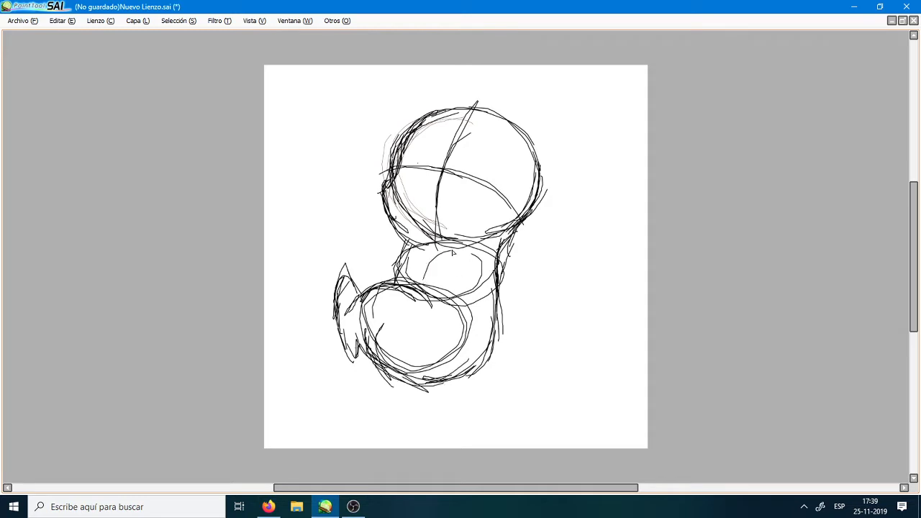
{"action": "left_click_drag", "start_coordinate": [496, 247], "coordinate": [499, 331]}
{"action": "key", "text": "Tab"}
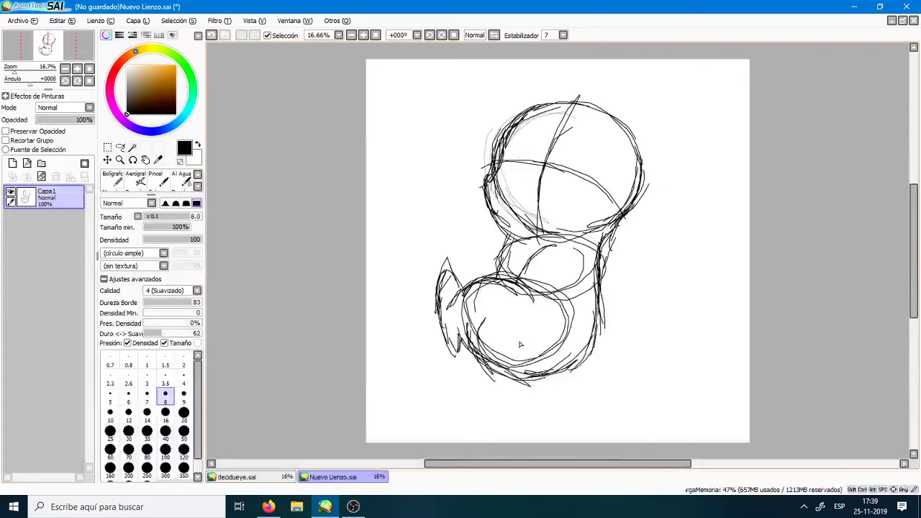
Check the reference and sketch a small pointed second foot beneath the lower-left side of the body
{"action": "key", "text": "alt+Tab"}
{"action": "key", "text": "alt+Tab"}
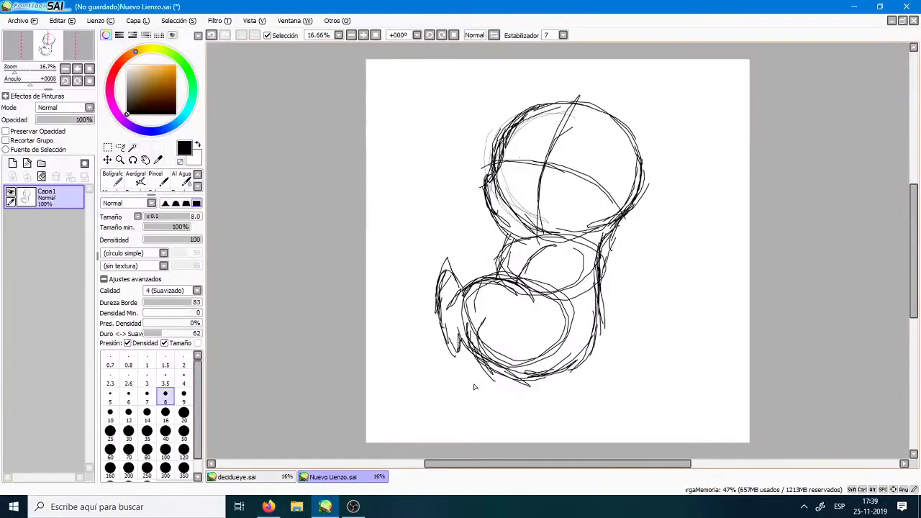
{"action": "left_click_drag", "start_coordinate": [487, 365], "coordinate": [495, 387]}
Check the reference again and retrace the head's upper and right outline with slightly wider strokes
{"action": "key", "text": "alt+Tab"}
{"action": "key", "text": "alt+Tab"}
{"action": "key", "text": "alt+Tab"}
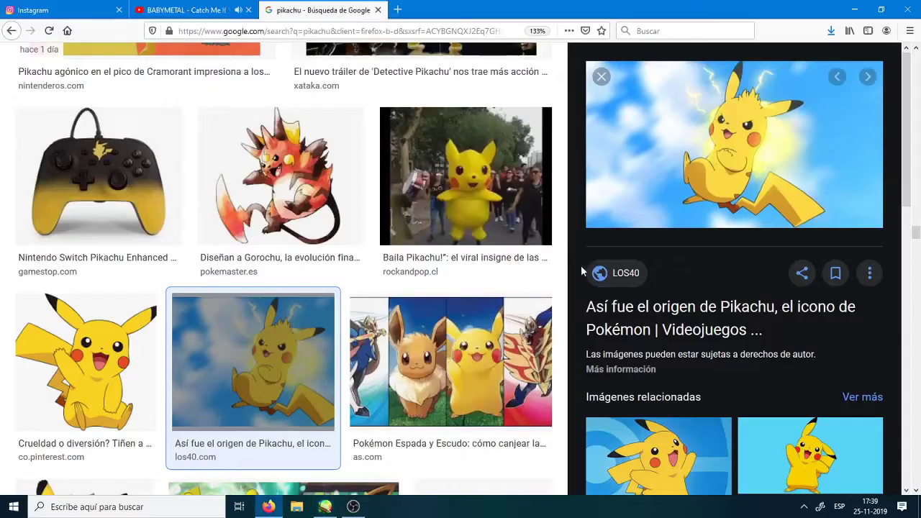
{"action": "key", "text": "alt+Tab"}
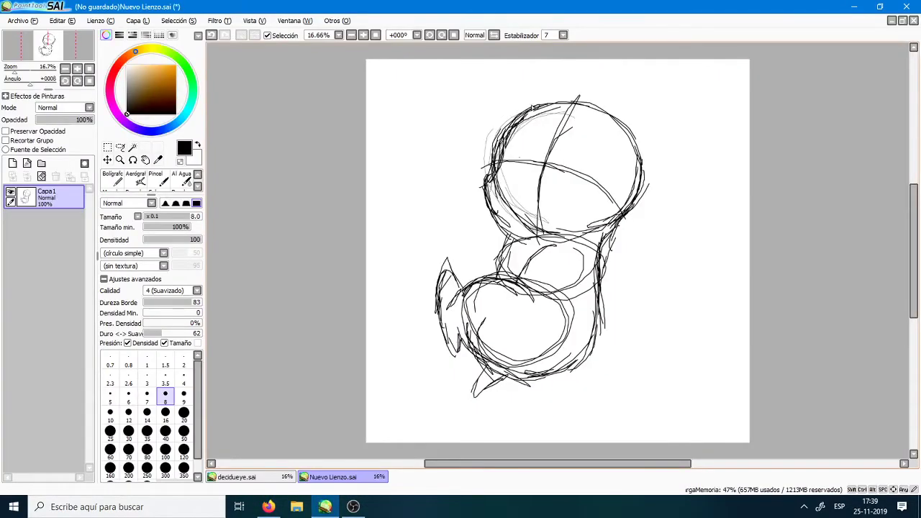
{"action": "left_click_drag", "start_coordinate": [531, 106], "coordinate": [648, 202]}
Draw a curved tail guideline from the base of the body up toward the canvas's right side
{"action": "key", "text": "alt+Tab"}
{"action": "key", "text": "alt+Tab"}
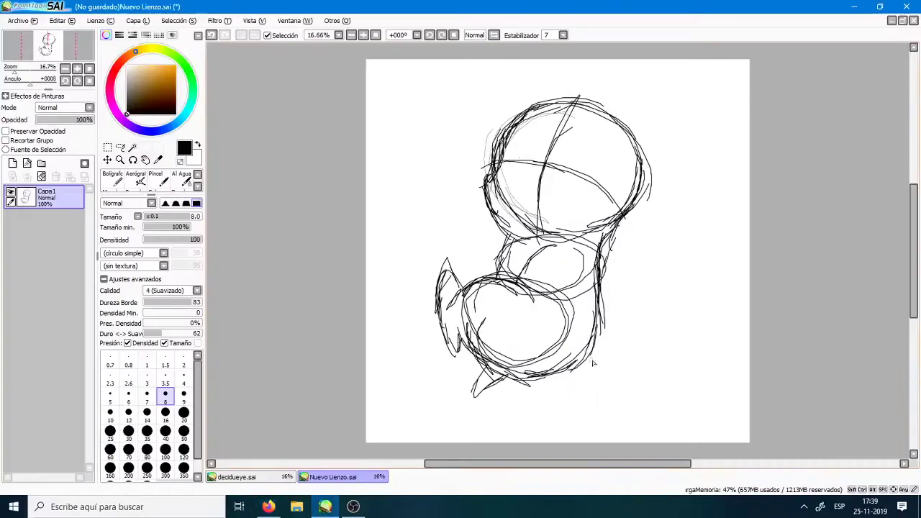
{"action": "mouse_move", "coordinate": [566, 373]}
{"action": "left_mouse_down"}
{"action": "mouse_move", "coordinate": [644, 339]}
{"action": "mouse_move", "coordinate": [716, 268]}
{"action": "left_mouse_up"}
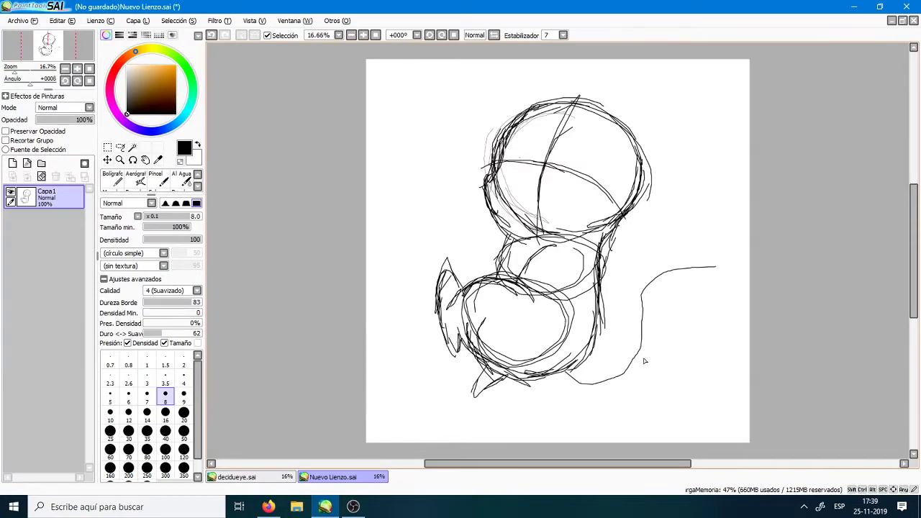
Using the reference, sketch the jagged zigzag base of the tail around the start of its guideline
{"action": "key", "text": "alt+Tab"}
{"action": "key", "text": "alt+Tab"}
{"action": "key", "text": "alt+Tab"}
{"action": "key", "text": "alt+Tab"}
{"action": "left_click_drag", "start_coordinate": [582, 364], "coordinate": [601, 379]}
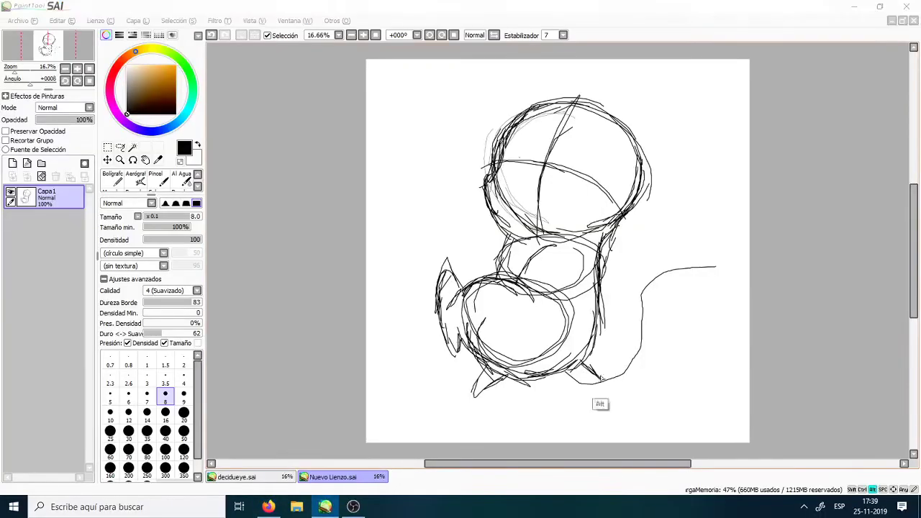
{"action": "key", "text": "alt+Tab"}
{"action": "key", "text": "alt+Tab"}
{"action": "key", "text": "alt+Tab"}
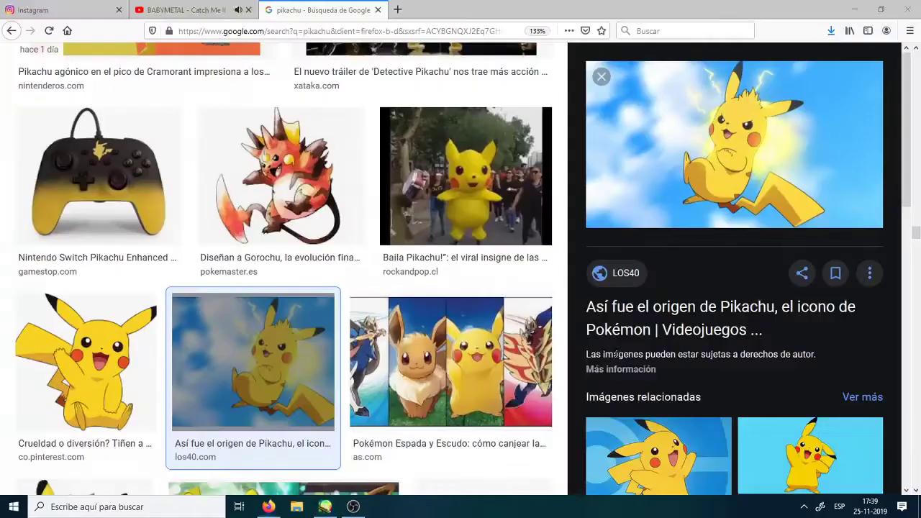
{"action": "key", "text": "alt+Tab"}
{"action": "key", "text": "alt+Tab"}
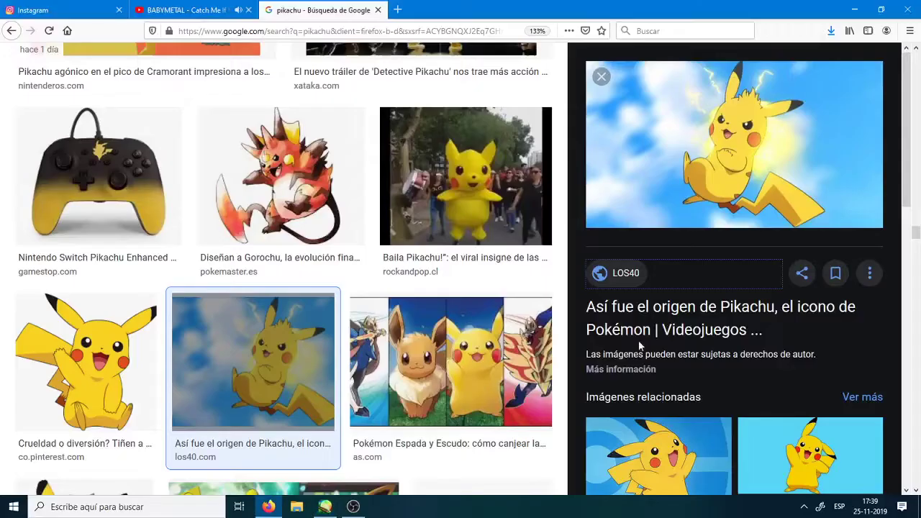
{"action": "key", "text": "alt+Tab"}
{"action": "mouse_move", "coordinate": [636, 358]}
{"action": "left_mouse_down"}
{"action": "mouse_move", "coordinate": [632, 273]}
{"action": "mouse_move", "coordinate": [748, 261]}
{"action": "mouse_move", "coordinate": [738, 326]}
{"action": "mouse_move", "coordinate": [660, 323]}
{"action": "mouse_move", "coordinate": [647, 390]}
{"action": "mouse_move", "coordinate": [618, 384]}
{"action": "mouse_move", "coordinate": [600, 404]}
{"action": "left_mouse_up"}
Complete the tail outline with its bent middle and broad squared end at the canvas's right edge, and refine its lower zigzag
{"action": "key", "text": "alt+Tab"}
{"action": "key", "text": "alt+Tab"}
{"action": "key", "text": "alt+Tab"}
{"action": "key", "text": "alt+Tab"}
{"action": "key", "text": "alt+Tab"}
{"action": "key", "text": "alt+Tab"}
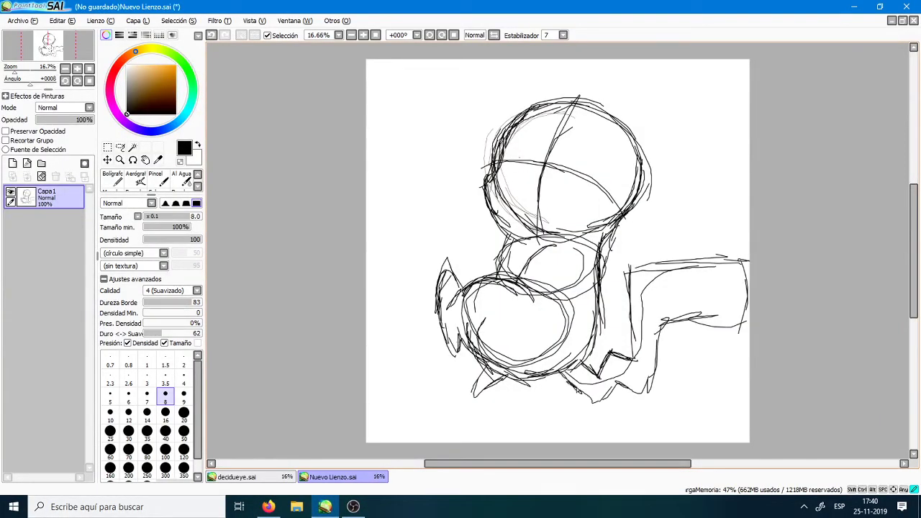
{"action": "key", "text": "alt+Tab"}
{"action": "key", "text": "alt+Tab"}
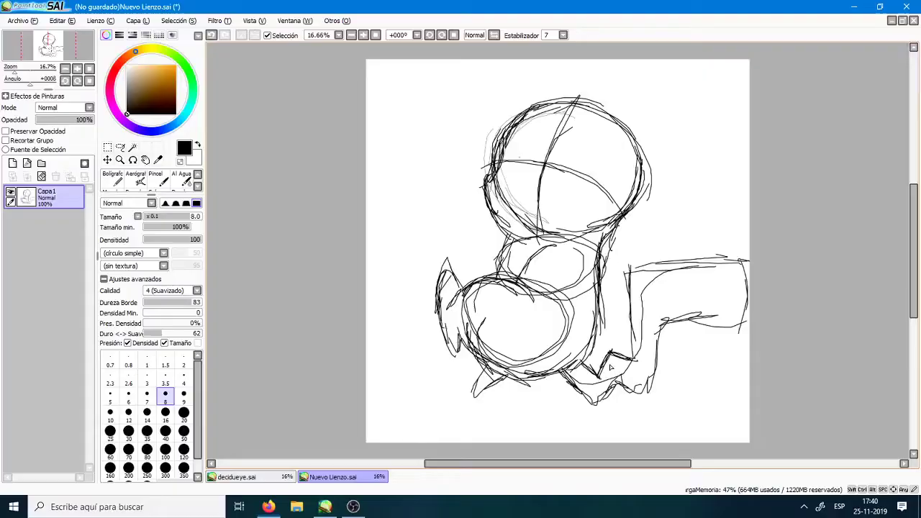
Finish the tail's lower tip and, using the reference, sketch two small oval eyes below the head's horizontal guideline
{"action": "left_click_drag", "start_coordinate": [635, 366], "coordinate": [641, 390]}
{"action": "key", "text": "alt+Tab"}
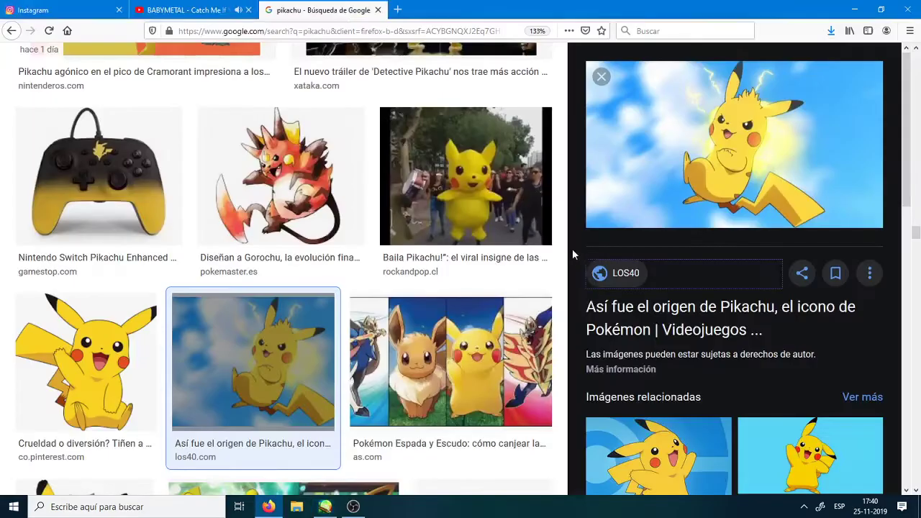
{"action": "key", "text": "alt+Tab"}
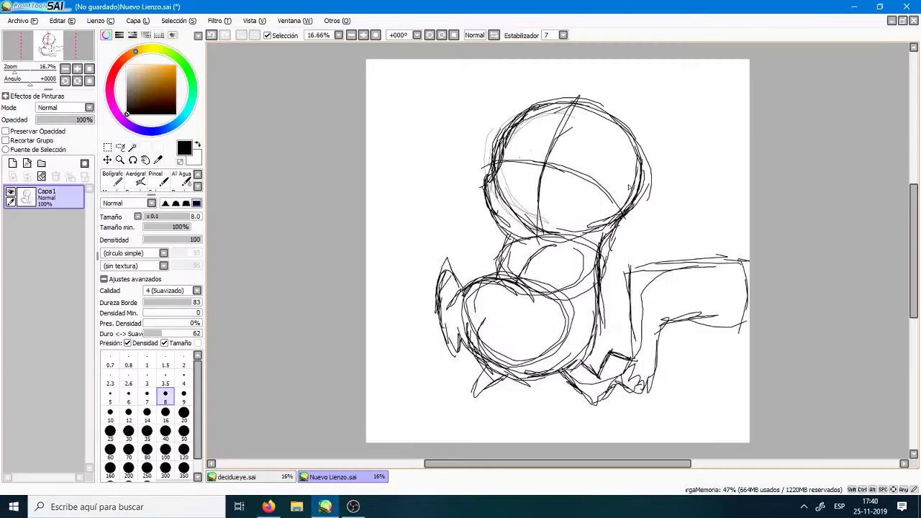
{"action": "mouse_move", "coordinate": [575, 196]}
{"action": "left_mouse_down"}
{"action": "mouse_move", "coordinate": [597, 205]}
{"action": "mouse_move", "coordinate": [580, 201]}
{"action": "left_mouse_up"}
{"action": "left_click_drag", "start_coordinate": [509, 173], "coordinate": [502, 193]}
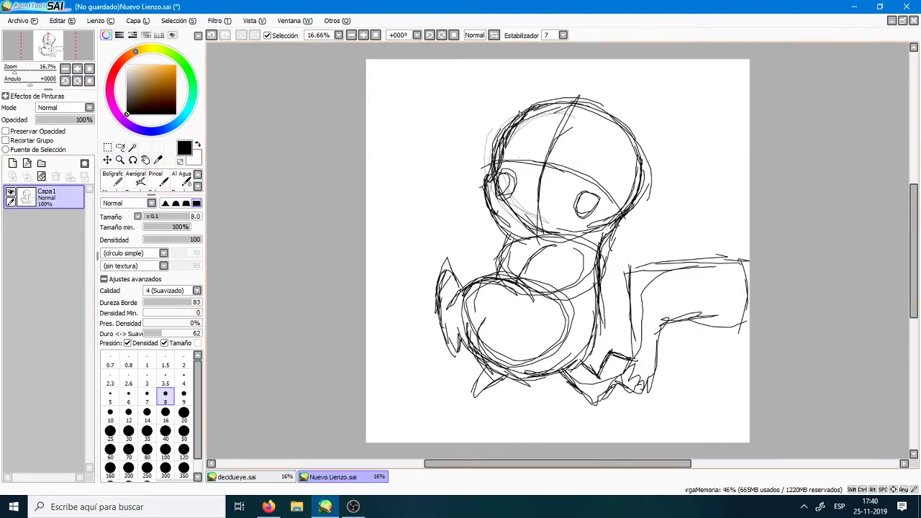
Scale the whole sketch down slightly with a free transform and reposition it within the canvas
{"action": "left_click", "coordinate": [107, 160]}
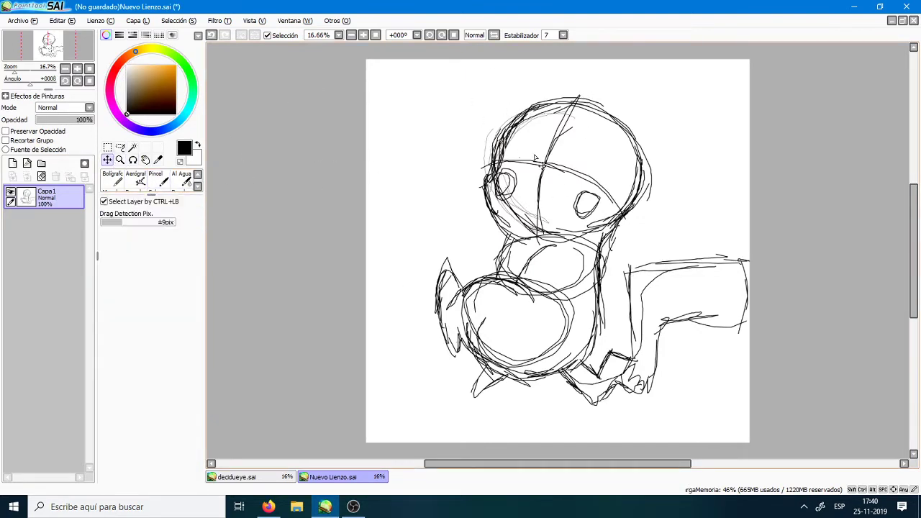
{"action": "mouse_move", "coordinate": [586, 176]}
{"action": "left_mouse_down"}
{"action": "mouse_move", "coordinate": [584, 163]}
{"action": "mouse_move", "coordinate": [589, 191]}
{"action": "mouse_move", "coordinate": [579, 190]}
{"action": "mouse_move", "coordinate": [582, 160]}
{"action": "mouse_move", "coordinate": [594, 169]}
{"action": "mouse_move", "coordinate": [568, 196]}
{"action": "mouse_move", "coordinate": [587, 165]}
{"action": "left_mouse_up"}
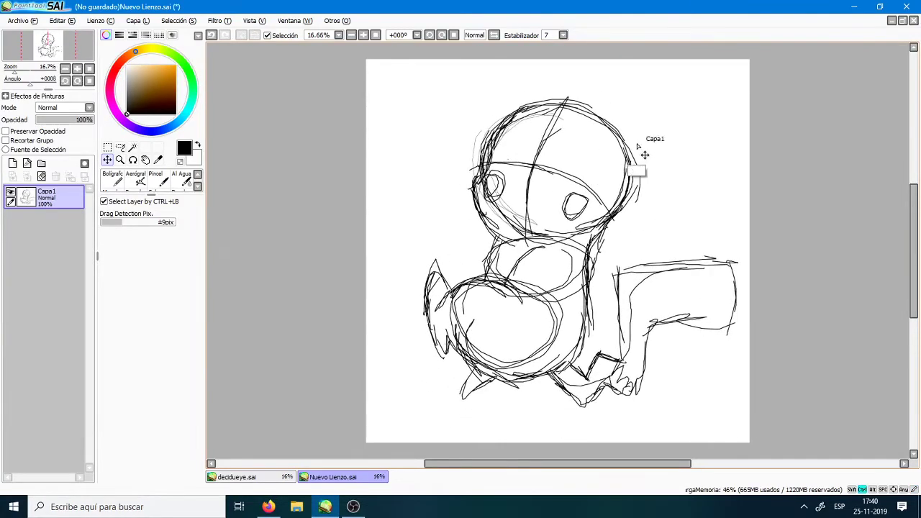
{"action": "key", "text": "ctrl+t"}
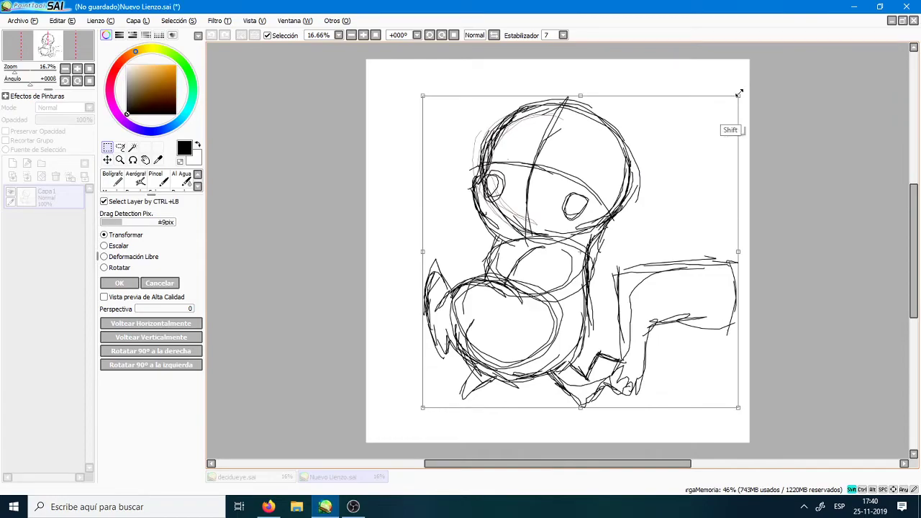
{"action": "mouse_move", "coordinate": [736, 91]}
{"action": "left_mouse_down"}
{"action": "mouse_move", "coordinate": [568, 211]}
{"action": "mouse_move", "coordinate": [749, 83]}
{"action": "mouse_move", "coordinate": [625, 163]}
{"action": "mouse_move", "coordinate": [730, 88]}
{"action": "mouse_move", "coordinate": [709, 101]}
{"action": "mouse_move", "coordinate": [720, 113]}
{"action": "left_mouse_up"}
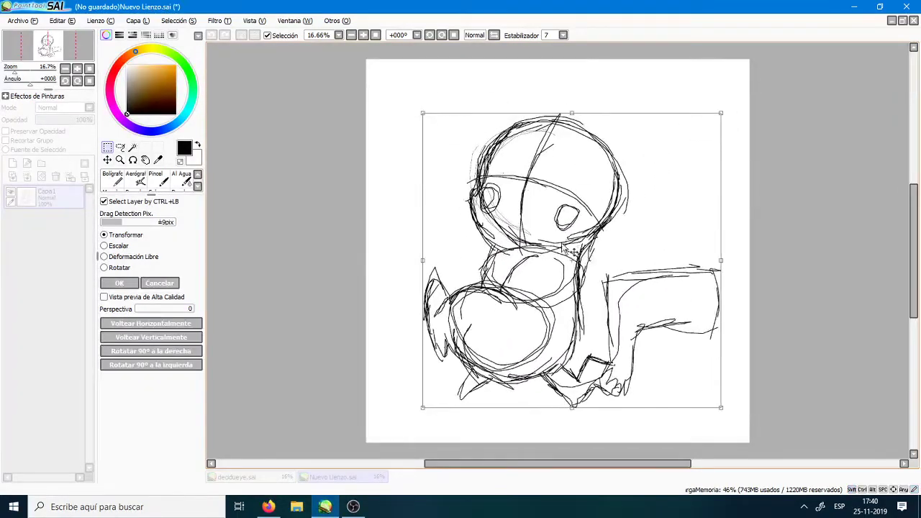
{"action": "mouse_move", "coordinate": [567, 248]}
{"action": "left_mouse_down"}
{"action": "mouse_move", "coordinate": [579, 302]}
{"action": "mouse_move", "coordinate": [545, 354]}
{"action": "left_mouse_up"}
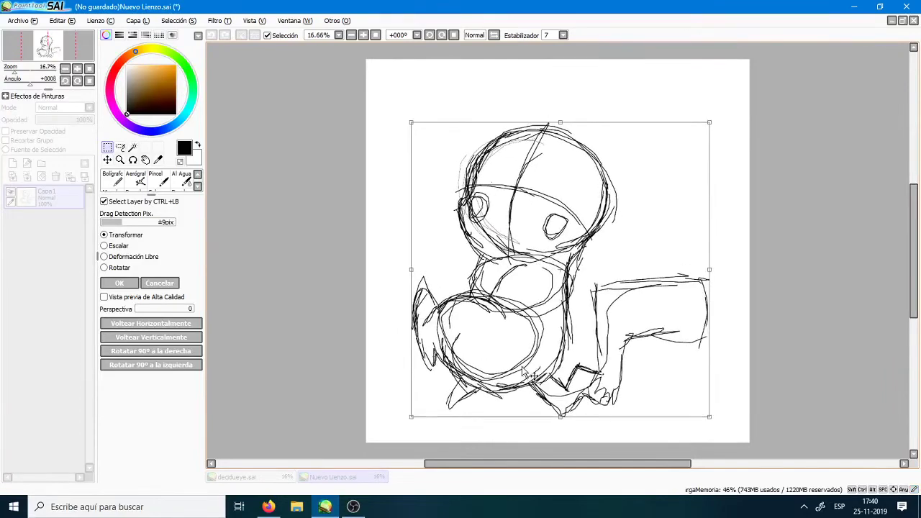
{"action": "left_click_drag", "start_coordinate": [544, 265], "coordinate": [554, 238]}
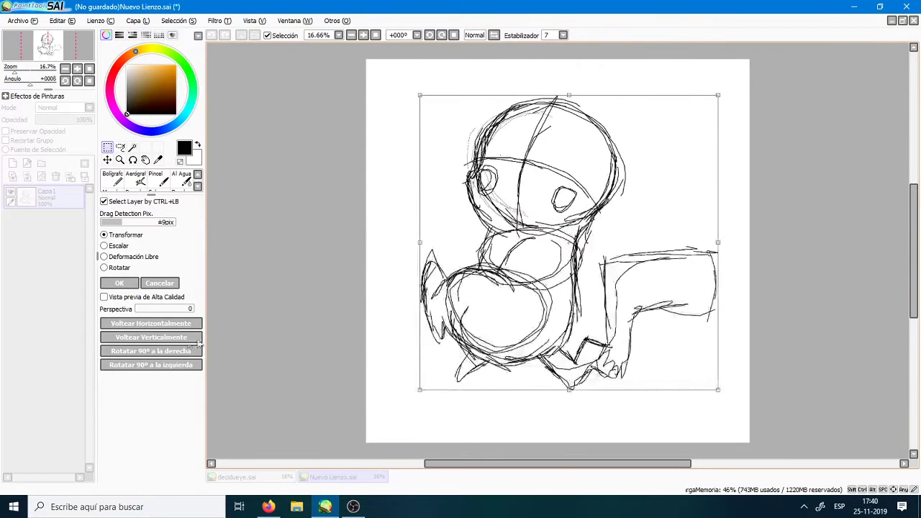
{"action": "left_click", "coordinate": [119, 285]}
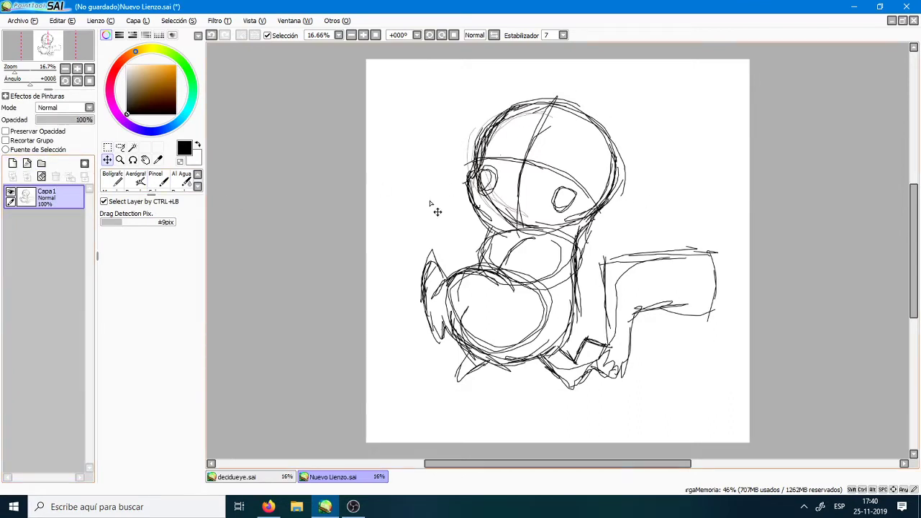
Add a linework layer above the sketch and lower the Capa1 sketch layer's opacity to 36%
{"action": "left_click", "coordinate": [27, 163]}
{"action": "left_click", "coordinate": [62, 228]}
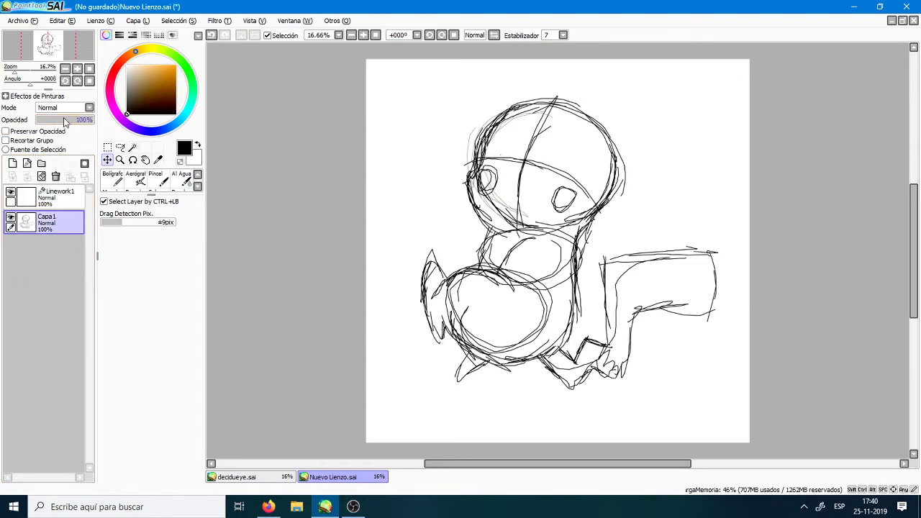
{"action": "left_click", "coordinate": [62, 120]}
{"action": "mouse_move", "coordinate": [63, 122]}
{"action": "left_mouse_down"}
{"action": "mouse_move", "coordinate": [47, 123]}
{"action": "mouse_move", "coordinate": [99, 124]}
{"action": "mouse_move", "coordinate": [57, 122]}
{"action": "left_mouse_up"}
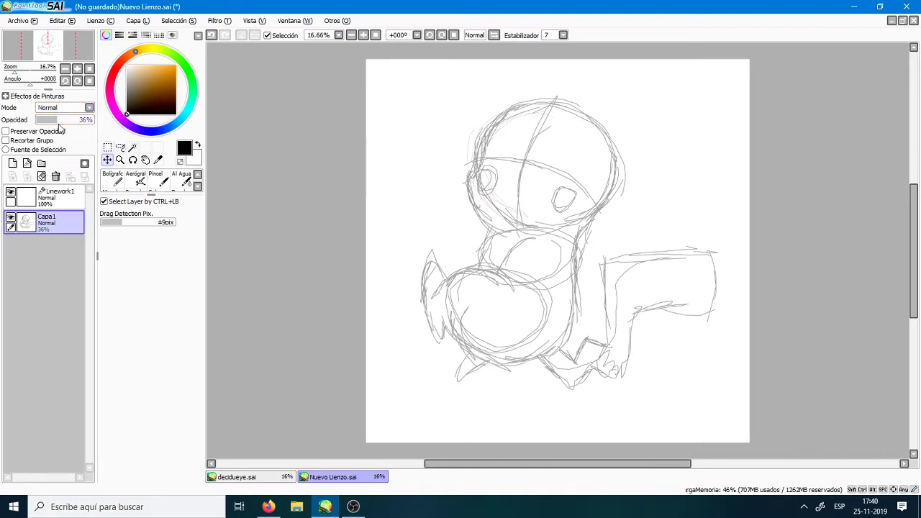
On the linework layer, trace the left side of the face from forehead to chin with the size 14 Curve tool
{"action": "left_click", "coordinate": [57, 196]}
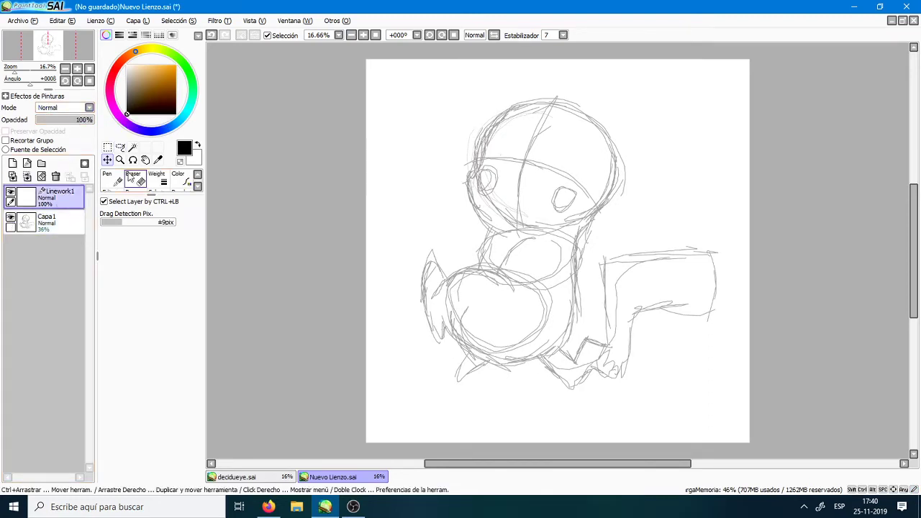
{"action": "left_click_drag", "start_coordinate": [171, 194], "coordinate": [171, 299]}
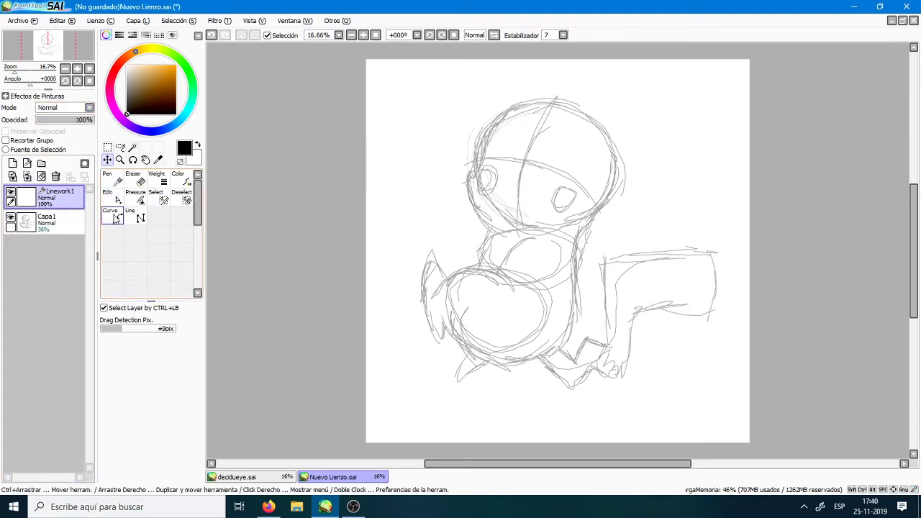
{"action": "left_click", "coordinate": [114, 216]}
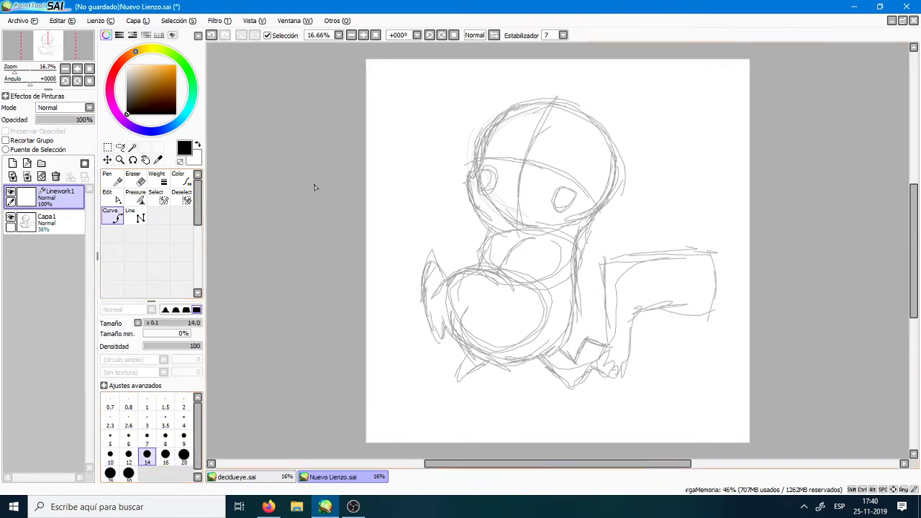
{"action": "left_click", "coordinate": [363, 36]}
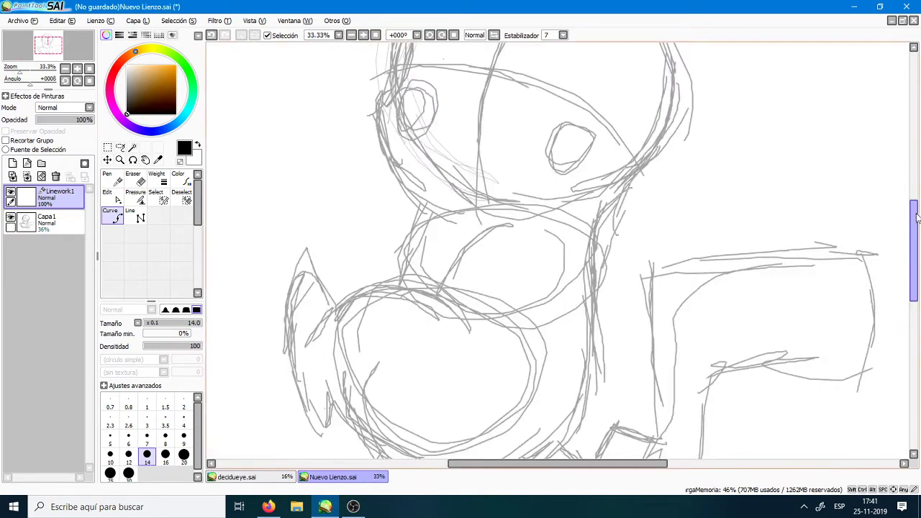
{"action": "left_click_drag", "start_coordinate": [913, 241], "coordinate": [895, 185]}
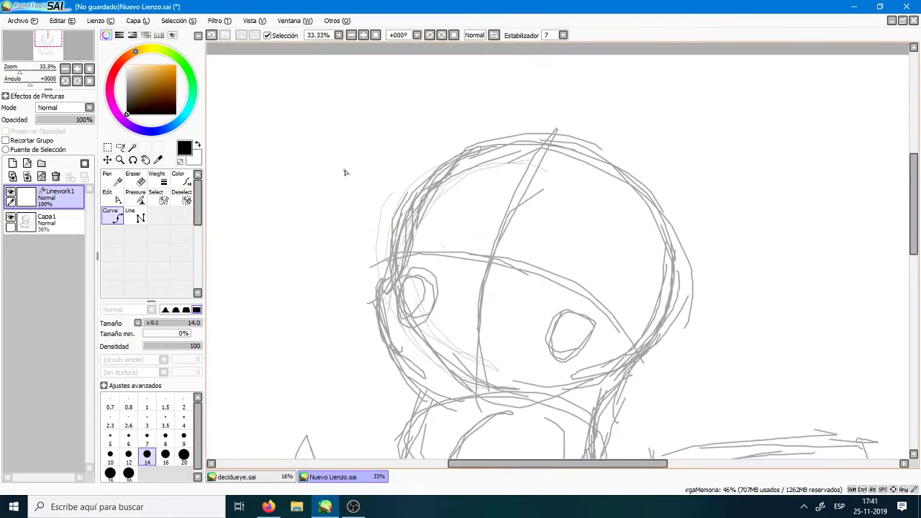
{"action": "left_click_drag", "start_coordinate": [414, 234], "coordinate": [385, 268]}
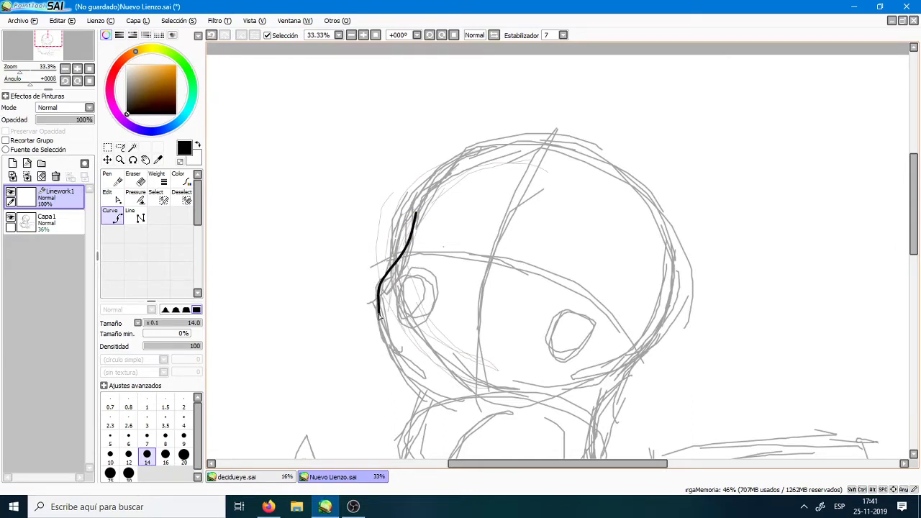
{"action": "left_click_drag", "start_coordinate": [394, 353], "coordinate": [417, 384]}
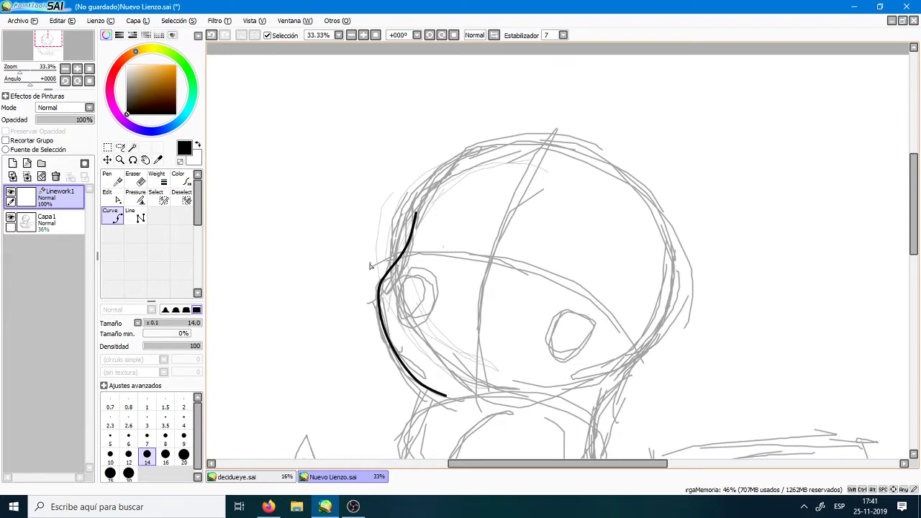
Hide the sketch layer and reshape the face curve by shifting its control points along the forehead, cheek and lower stretch
{"action": "left_click", "coordinate": [364, 36]}
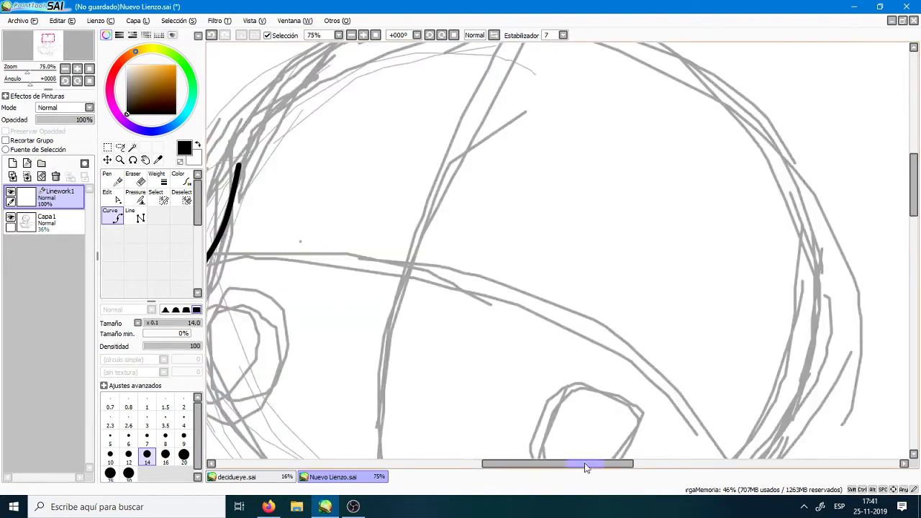
{"action": "mouse_move", "coordinate": [587, 468]}
{"action": "left_mouse_down"}
{"action": "mouse_move", "coordinate": [504, 467]}
{"action": "mouse_move", "coordinate": [510, 460]}
{"action": "left_mouse_up"}
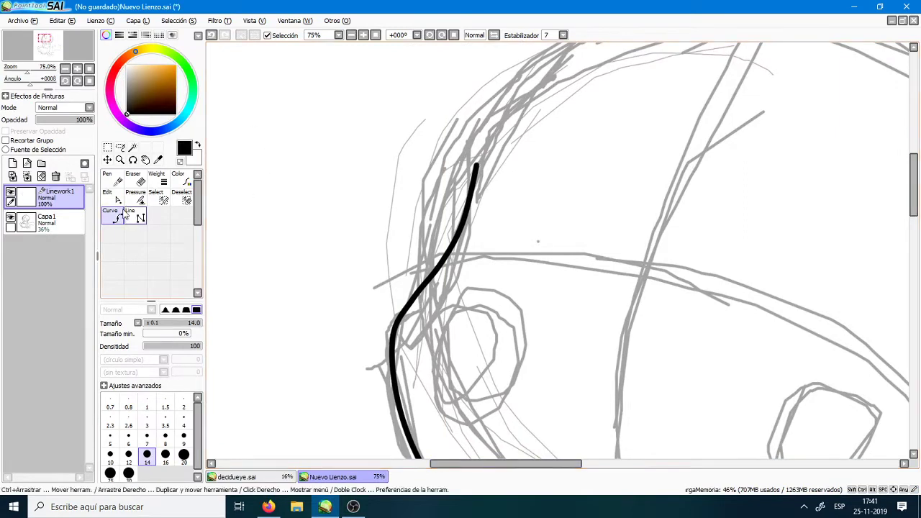
{"action": "left_click", "coordinate": [11, 219]}
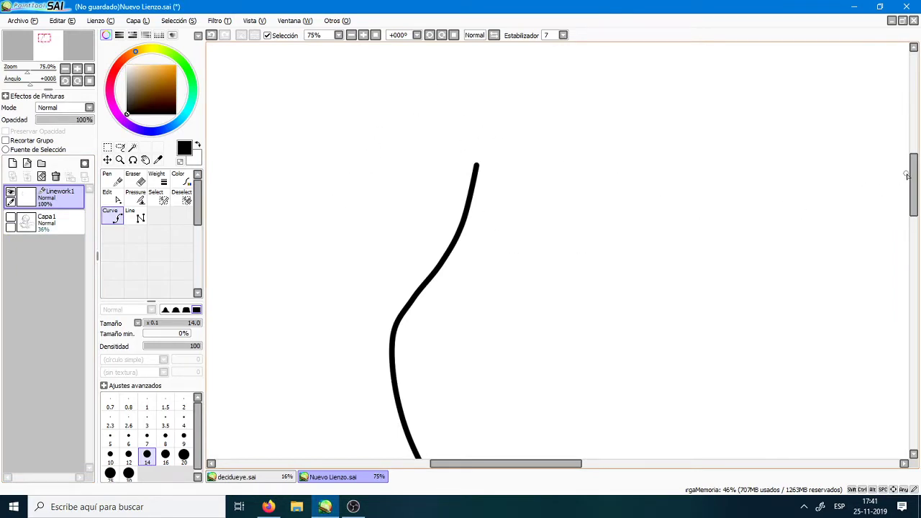
{"action": "left_click_drag", "start_coordinate": [908, 175], "coordinate": [868, 188]}
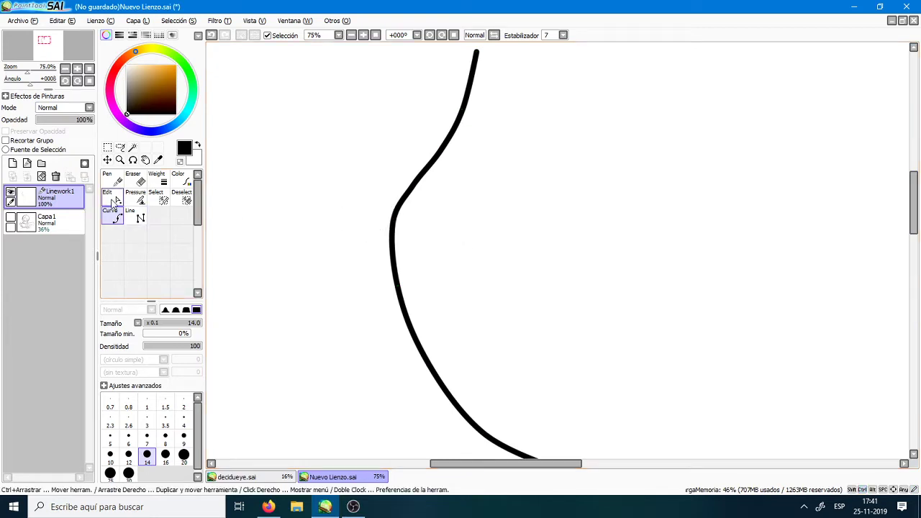
{"action": "left_click", "coordinate": [113, 201]}
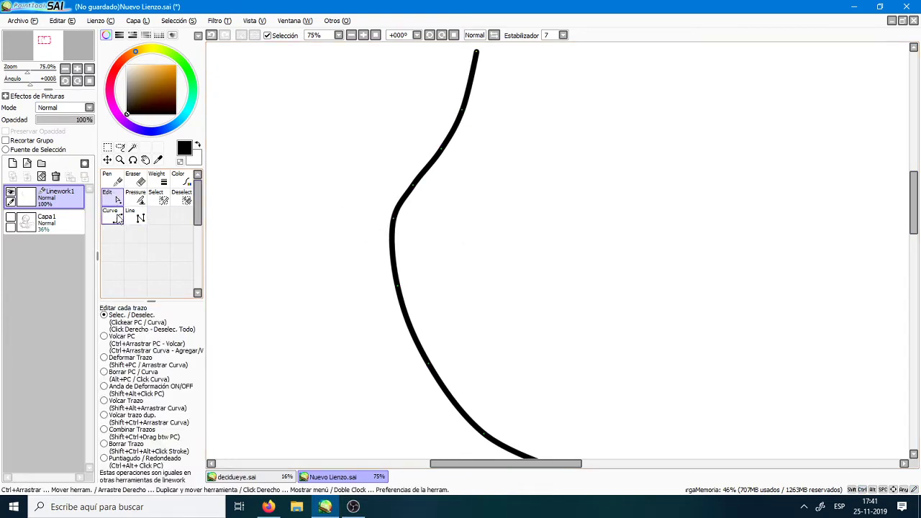
{"action": "left_click", "coordinate": [117, 219]}
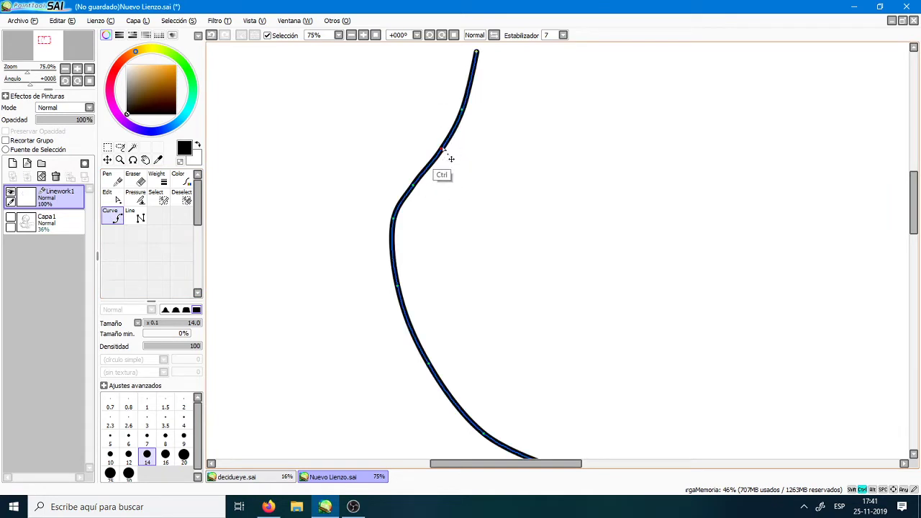
{"action": "mouse_move", "coordinate": [429, 139]}
{"action": "left_mouse_down"}
{"action": "mouse_move", "coordinate": [409, 132]}
{"action": "mouse_move", "coordinate": [467, 158]}
{"action": "mouse_move", "coordinate": [453, 152]}
{"action": "mouse_move", "coordinate": [477, 99]}
{"action": "left_mouse_up"}
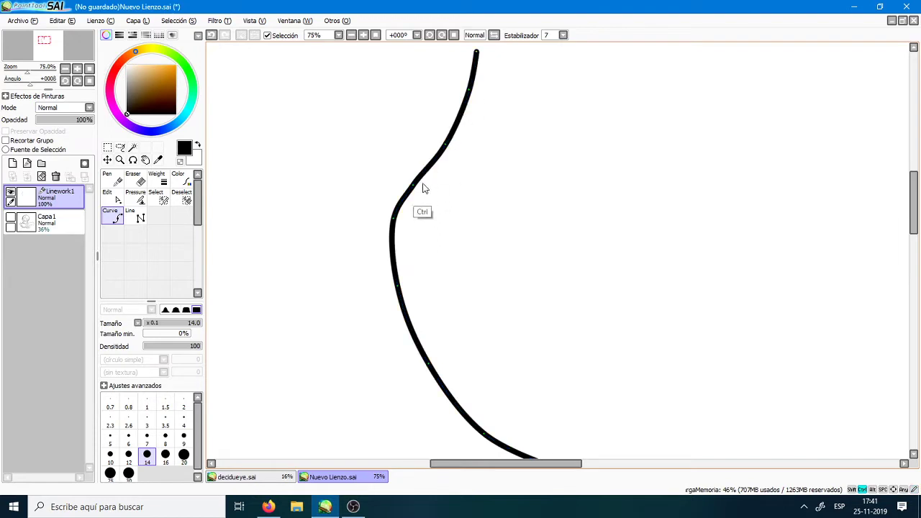
{"action": "mouse_move", "coordinate": [421, 196]}
{"action": "left_mouse_down"}
{"action": "mouse_move", "coordinate": [442, 207]}
{"action": "mouse_move", "coordinate": [425, 189]}
{"action": "left_mouse_up"}
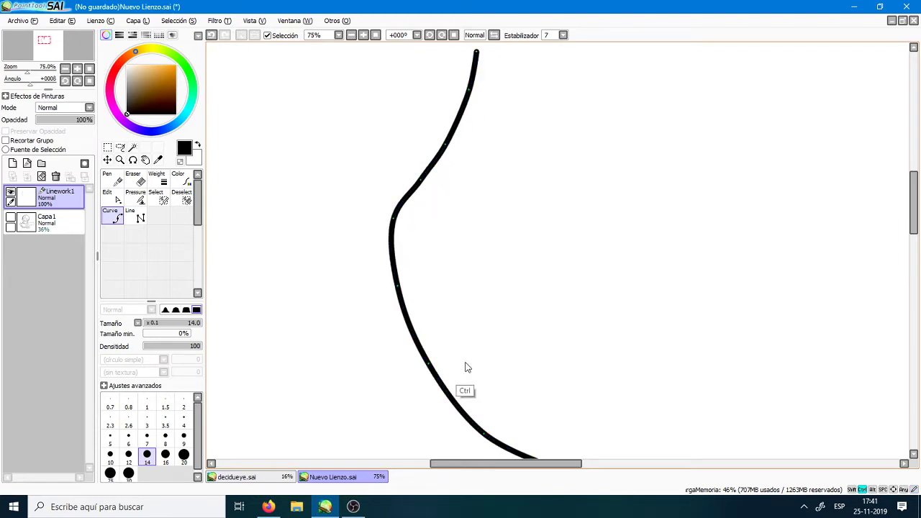
{"action": "left_click_drag", "start_coordinate": [434, 365], "coordinate": [443, 388]}
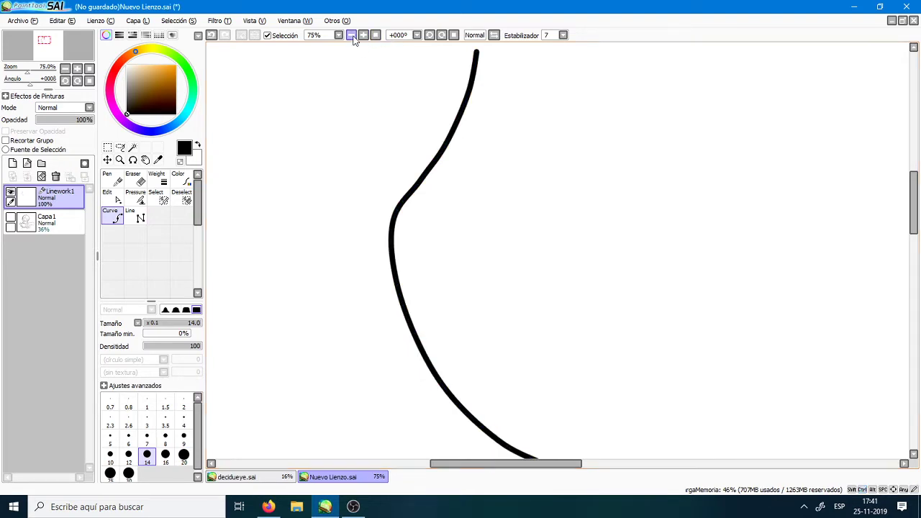
Draw a second bulging curve joining the first line's upper and lower ends to form a closed leaf shape
{"action": "left_click", "coordinate": [352, 36]}
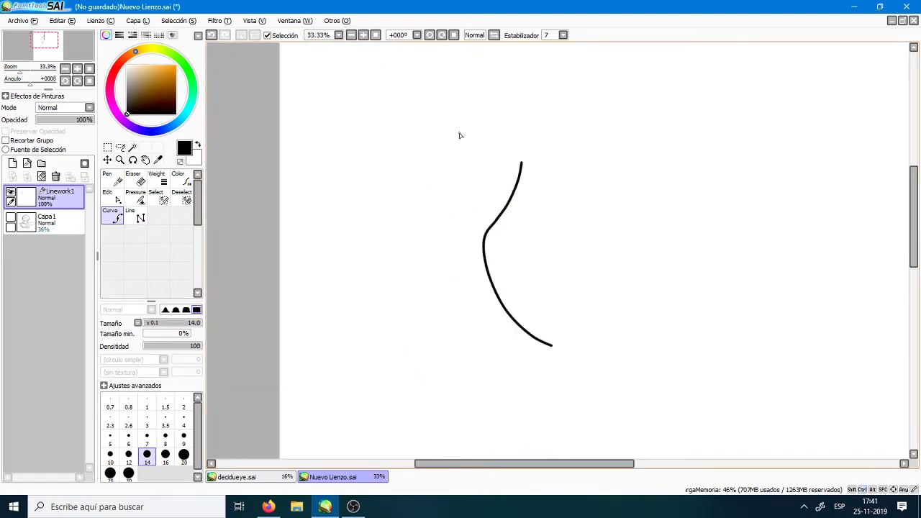
{"action": "left_click", "coordinate": [364, 36]}
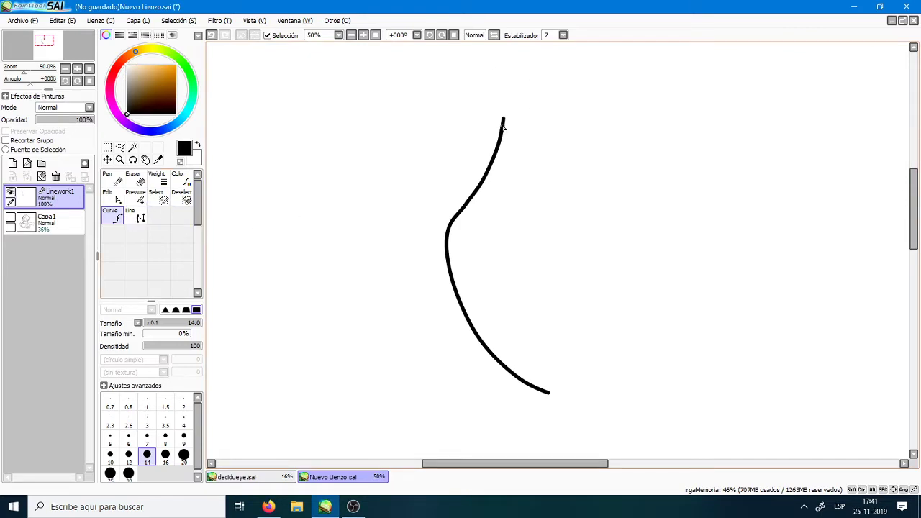
{"action": "mouse_move", "coordinate": [503, 127]}
{"action": "left_mouse_down"}
{"action": "mouse_move", "coordinate": [572, 194]}
{"action": "mouse_move", "coordinate": [597, 246]}
{"action": "mouse_move", "coordinate": [582, 324]}
{"action": "mouse_move", "coordinate": [564, 377]}
{"action": "mouse_move", "coordinate": [544, 393]}
{"action": "left_mouse_up"}
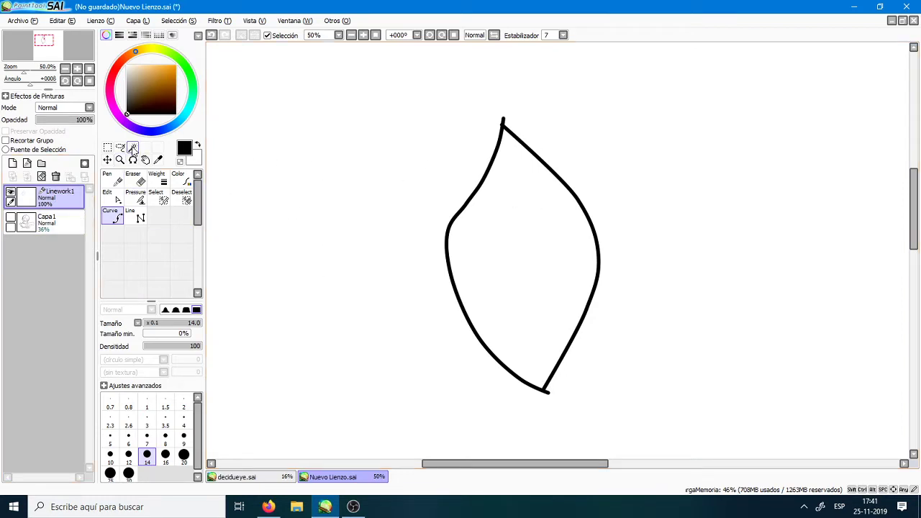
Select the interior of the closed leaf shape by transparency and add a new layer beneath the Linework1 layer
{"action": "left_click", "coordinate": [133, 147]}
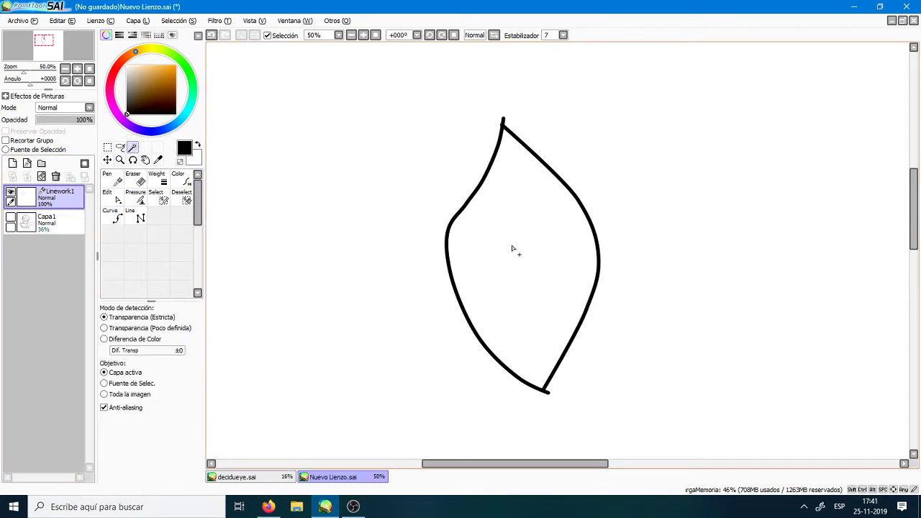
{"action": "left_click", "coordinate": [521, 251]}
{"action": "left_click", "coordinate": [12, 163]}
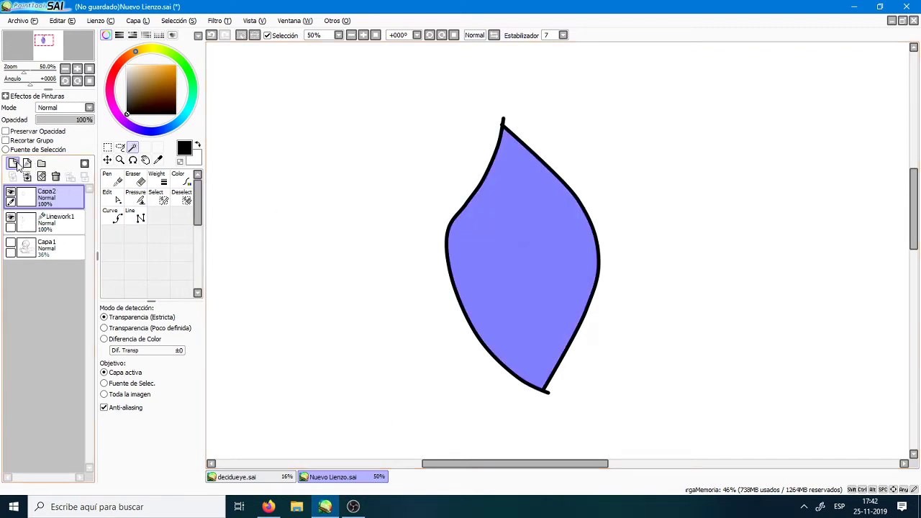
{"action": "left_click_drag", "start_coordinate": [50, 197], "coordinate": [61, 243]}
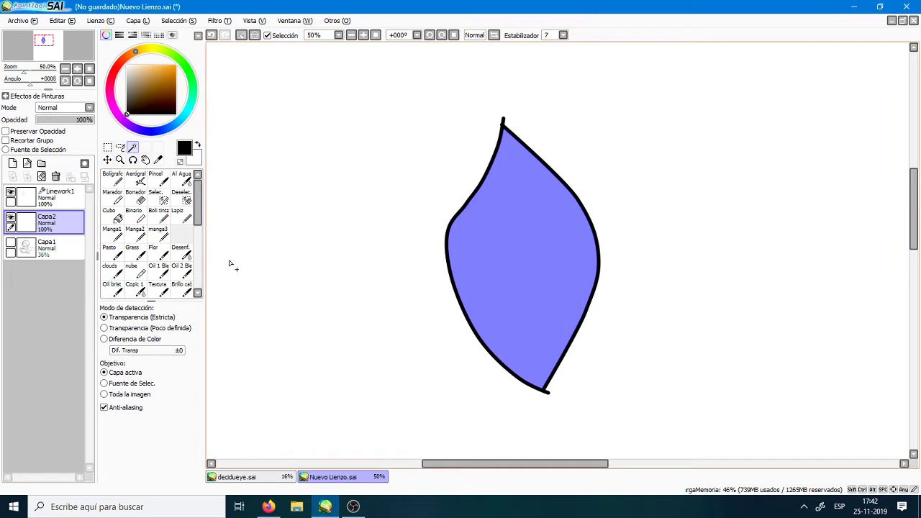
Fill the selected leaf interior with light yellow on Capa2 using the Cubo tool, and clear the selection
{"action": "left_click", "coordinate": [111, 214]}
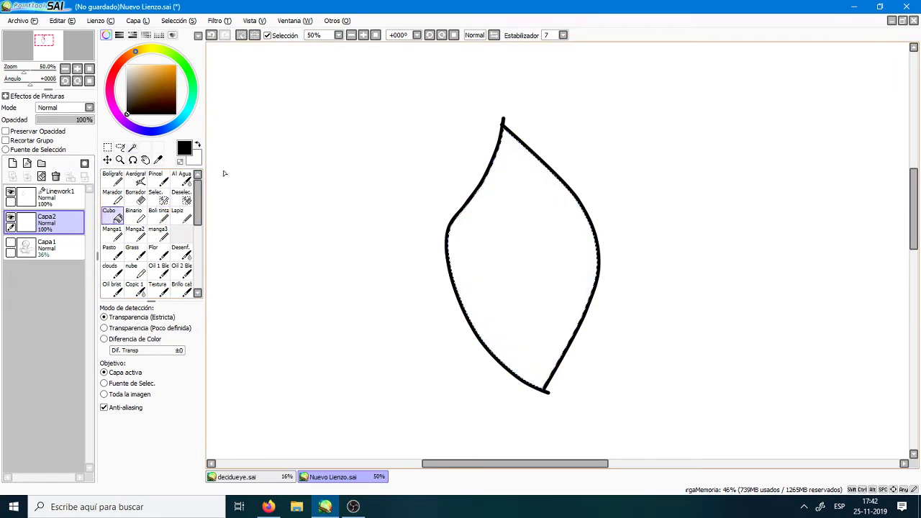
{"action": "left_click", "coordinate": [153, 74]}
{"action": "left_click", "coordinate": [151, 48]}
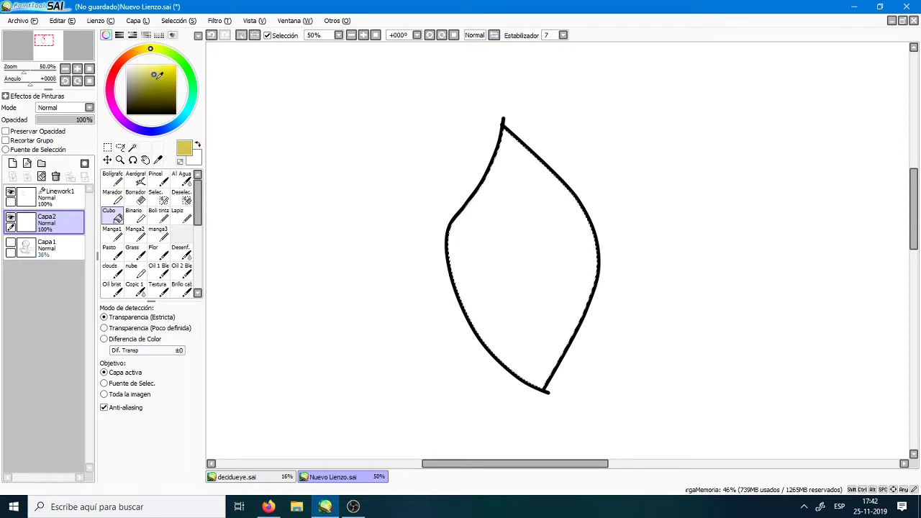
{"action": "left_click", "coordinate": [555, 252]}
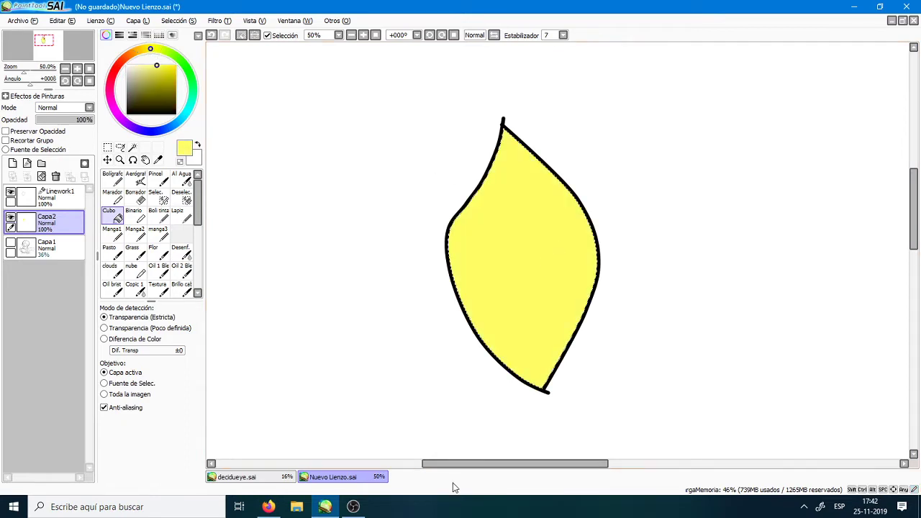
{"action": "key", "text": "ctrl+d"}
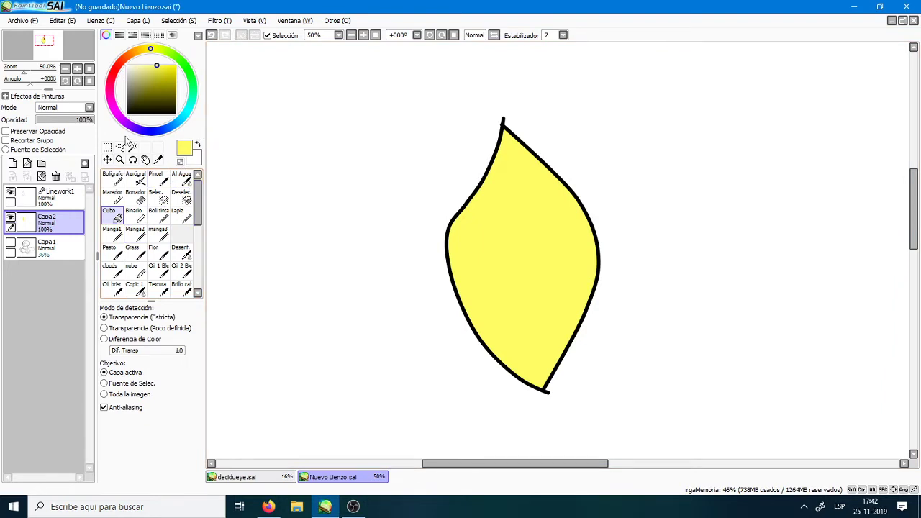
On Linework1, outline a jagged forked area inside the leaf with the size 20 Select brush and add its interior to the selection
{"action": "left_click", "coordinate": [62, 198]}
{"action": "left_click", "coordinate": [112, 219]}
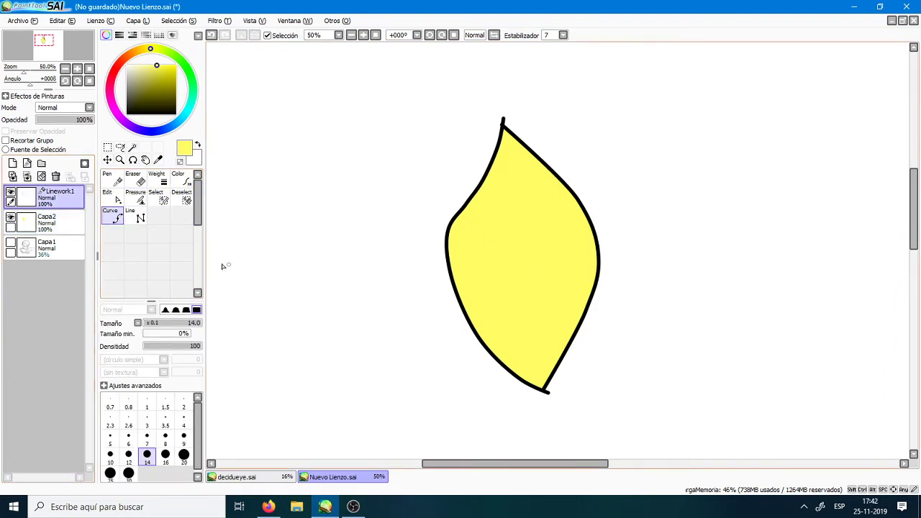
{"action": "left_click", "coordinate": [156, 196]}
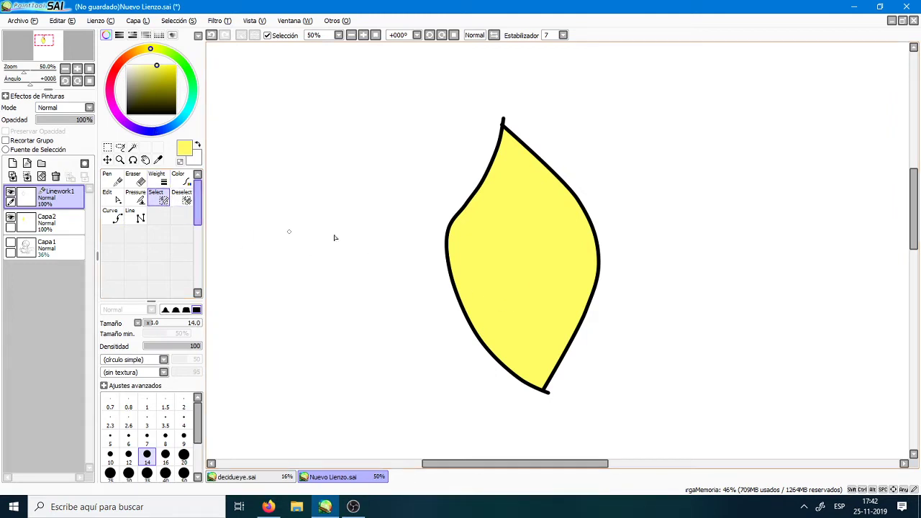
{"action": "left_click", "coordinate": [182, 454]}
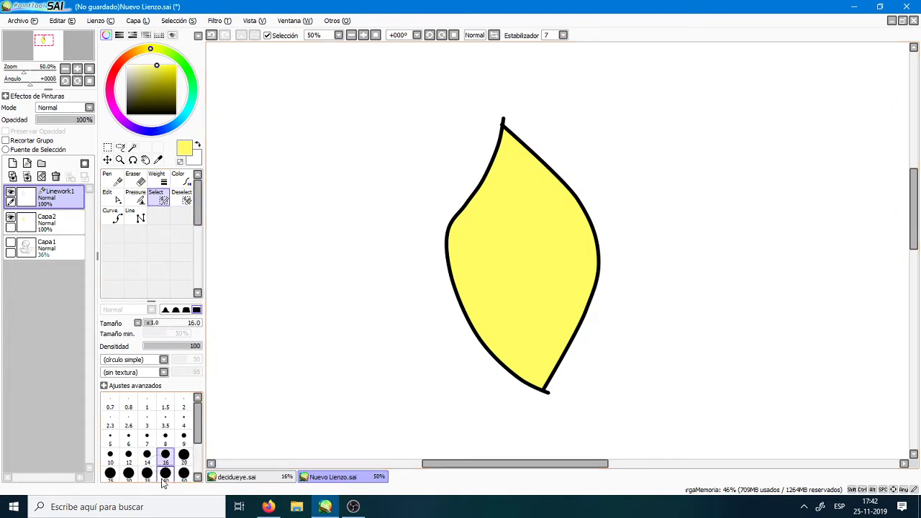
{"action": "mouse_move", "coordinate": [487, 223]}
{"action": "left_mouse_down"}
{"action": "mouse_move", "coordinate": [514, 301]}
{"action": "mouse_move", "coordinate": [522, 265]}
{"action": "mouse_move", "coordinate": [540, 319]}
{"action": "mouse_move", "coordinate": [535, 235]}
{"action": "mouse_move", "coordinate": [510, 190]}
{"action": "mouse_move", "coordinate": [517, 243]}
{"action": "left_mouse_up"}
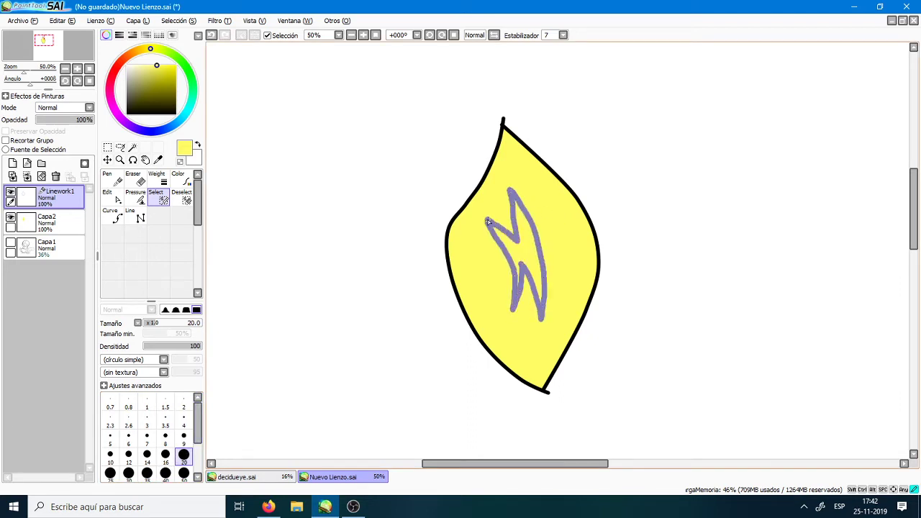
{"action": "left_click", "coordinate": [133, 148]}
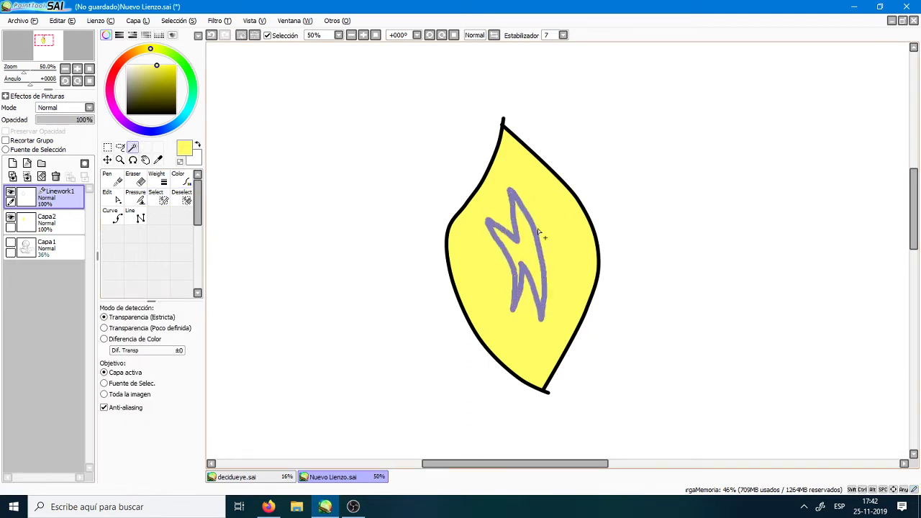
{"action": "left_click", "coordinate": [540, 232]}
Fill the jagged selection with brown on Capa2 and clear the selection
{"action": "left_click", "coordinate": [63, 227]}
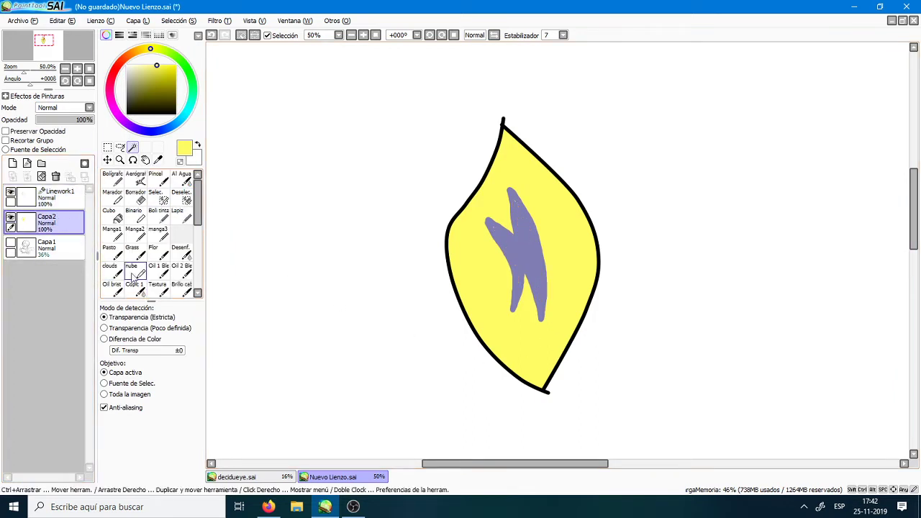
{"action": "left_click", "coordinate": [118, 218]}
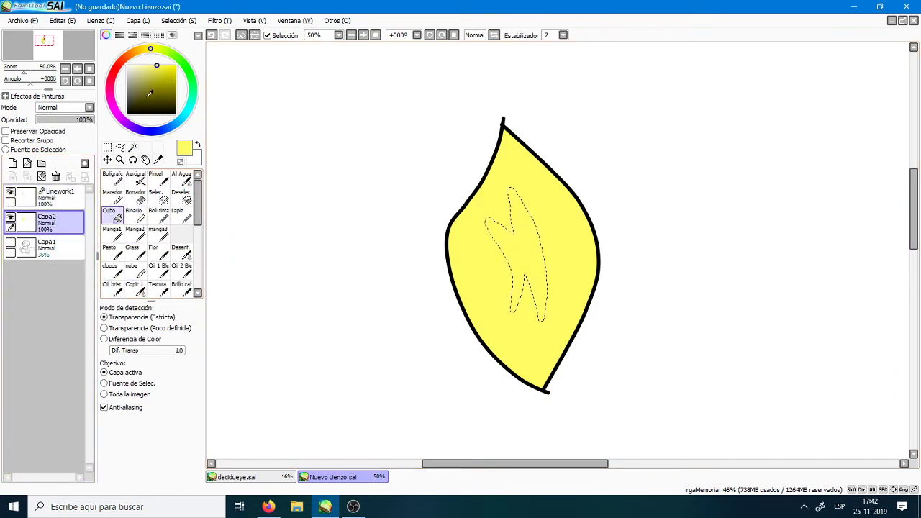
{"action": "mouse_move", "coordinate": [149, 93]}
{"action": "left_mouse_down"}
{"action": "mouse_move", "coordinate": [137, 50]}
{"action": "mouse_move", "coordinate": [151, 81]}
{"action": "left_mouse_up"}
{"action": "left_click", "coordinate": [156, 66]}
{"action": "left_click", "coordinate": [536, 255]}
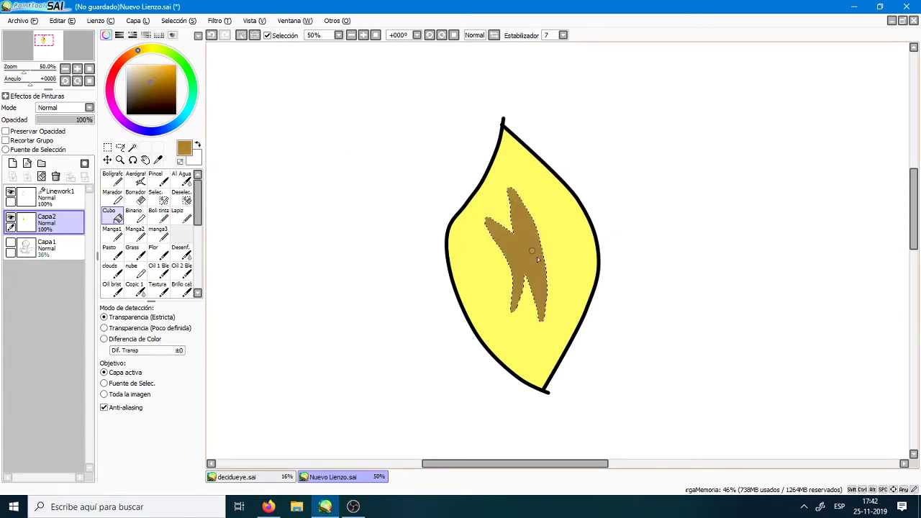
{"action": "key", "text": "ctrl+d"}
Select the leaf interior from the Linework1 outline and add a new layer above Capa2 for shading with the Al Agua brush
{"action": "left_click", "coordinate": [57, 196]}
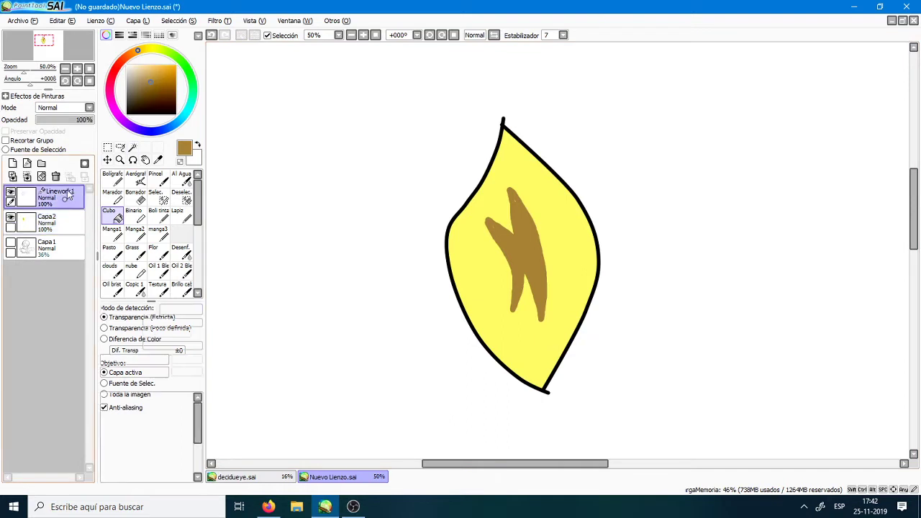
{"action": "left_click", "coordinate": [132, 147]}
{"action": "left_click", "coordinate": [496, 293]}
{"action": "left_click", "coordinate": [47, 221]}
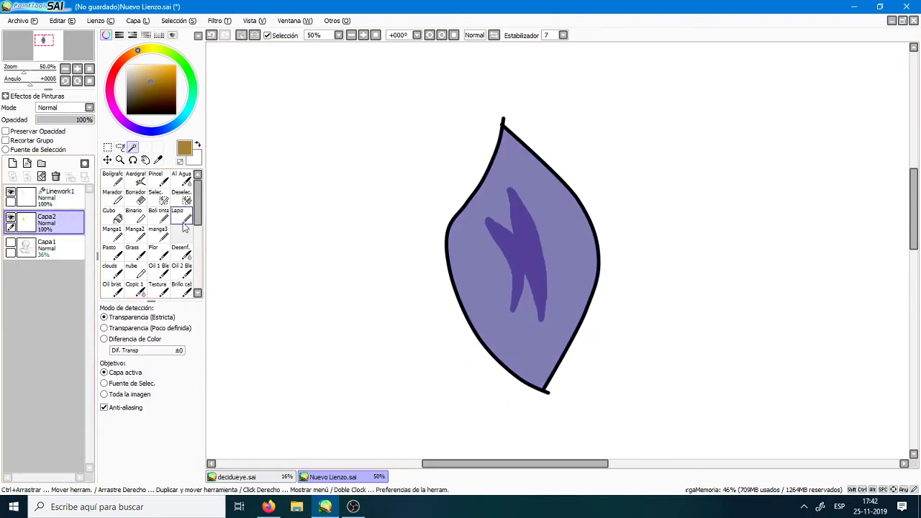
{"action": "left_click", "coordinate": [181, 178]}
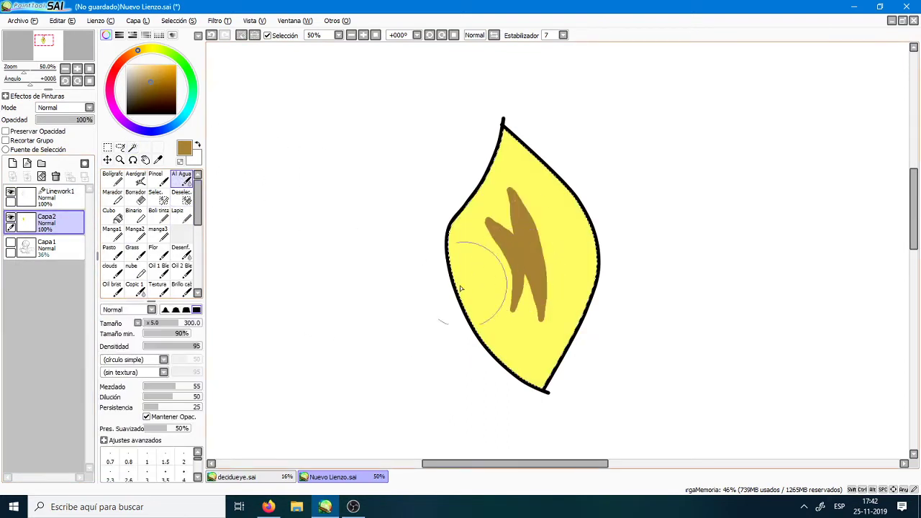
{"action": "left_click", "coordinate": [12, 163]}
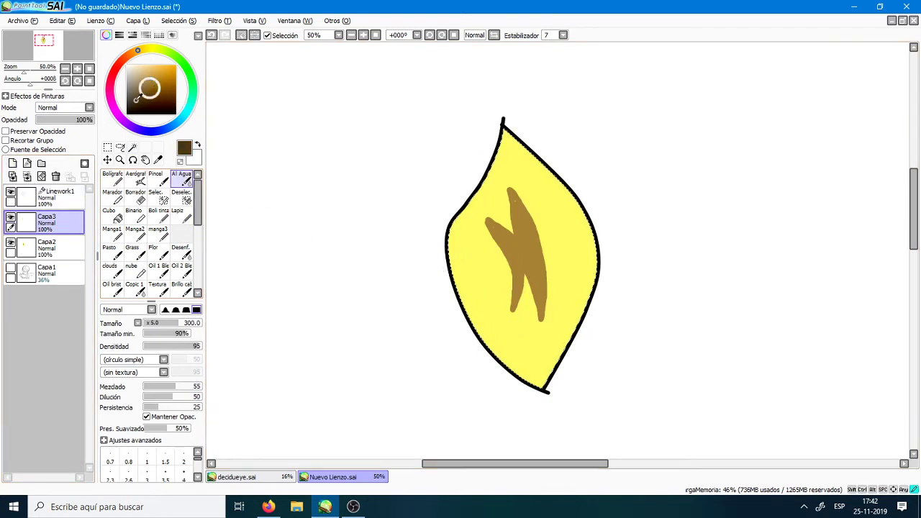
Shade the leaf's lower half dark brown with the size 300 Al Agua brush and texture its upper part with the size 500 rugoso airbrush
{"action": "left_click", "coordinate": [140, 94]}
{"action": "mouse_move", "coordinate": [475, 297]}
{"action": "left_mouse_down"}
{"action": "mouse_move", "coordinate": [526, 365]}
{"action": "mouse_move", "coordinate": [541, 357]}
{"action": "mouse_move", "coordinate": [538, 370]}
{"action": "mouse_move", "coordinate": [559, 306]}
{"action": "mouse_move", "coordinate": [559, 335]}
{"action": "mouse_move", "coordinate": [577, 285]}
{"action": "left_mouse_up"}
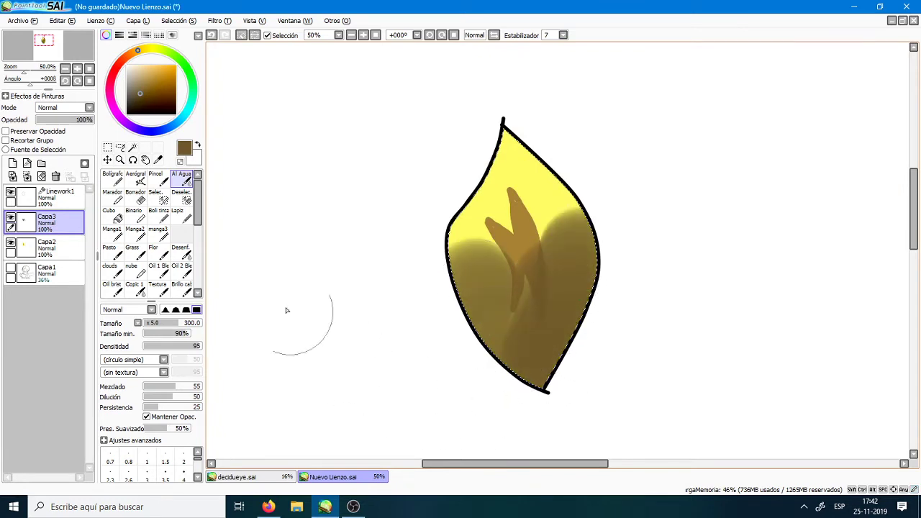
{"action": "left_click", "coordinate": [135, 178]}
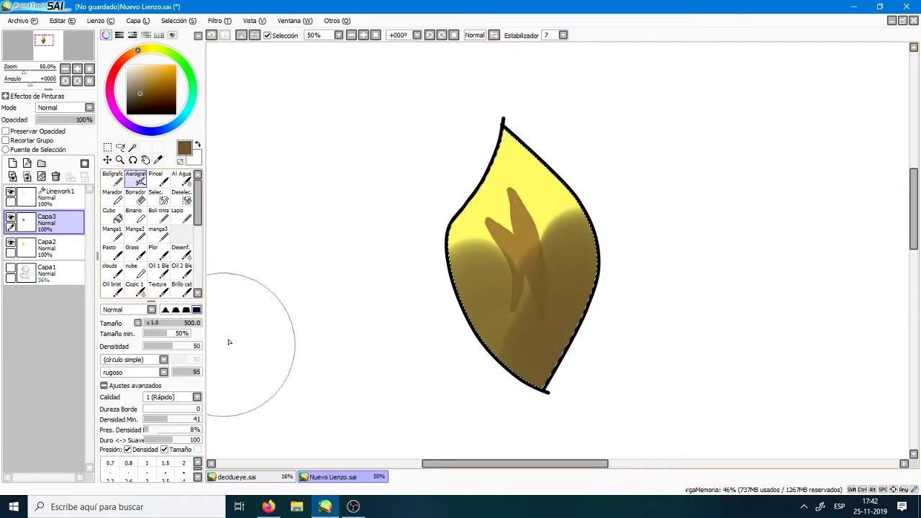
{"action": "left_click_drag", "start_coordinate": [475, 223], "coordinate": [532, 190]}
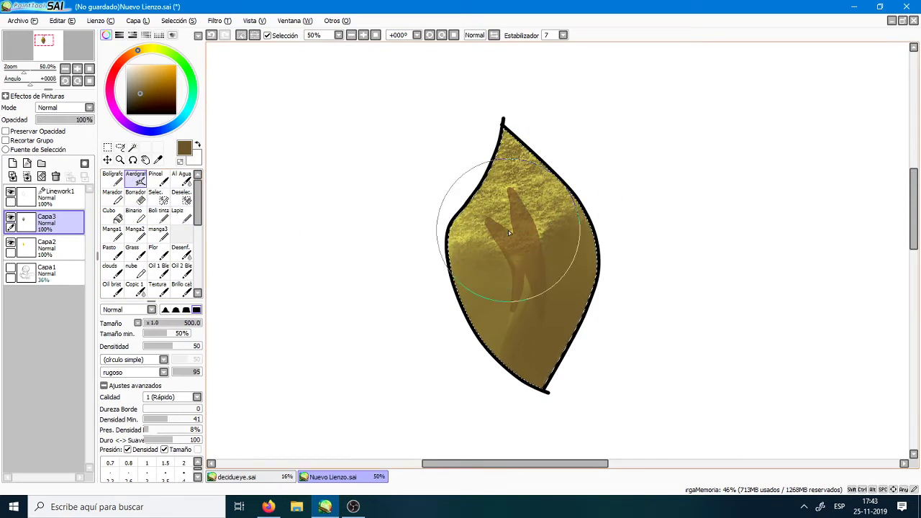
{"action": "mouse_move", "coordinate": [85, 119]}
{"action": "left_mouse_down"}
{"action": "mouse_move", "coordinate": [37, 120]}
{"action": "mouse_move", "coordinate": [97, 119]}
{"action": "left_mouse_up"}
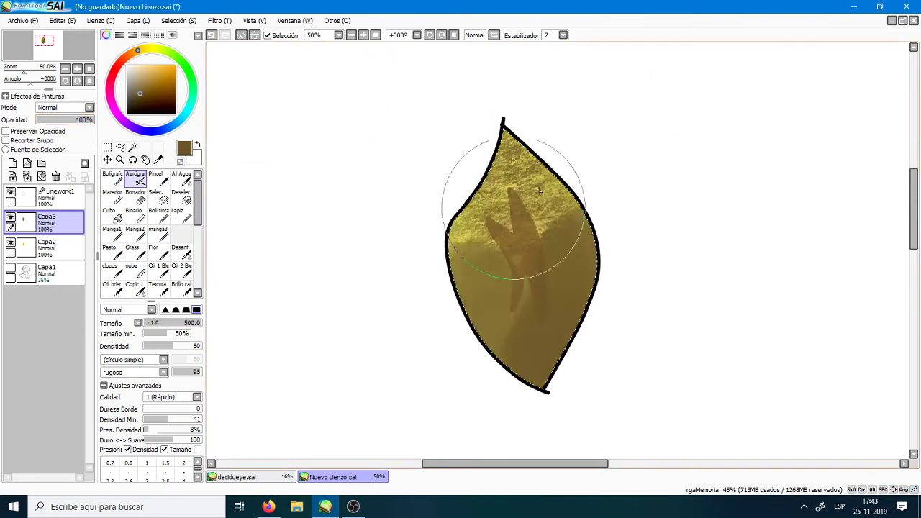
Paint a thick green zigzag across the middle of the leaf with the size 120 Manga1 brush and check its dot pattern up close
{"action": "left_click", "coordinate": [112, 230]}
{"action": "left_click", "coordinate": [192, 83]}
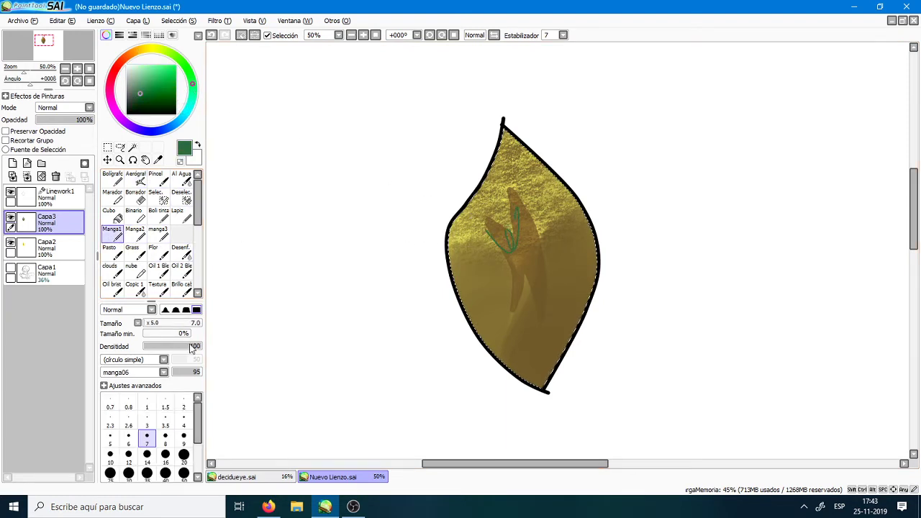
{"action": "scroll", "coordinate": [183, 461], "scroll_direction": "down", "scroll_amount": 1}
{"action": "left_click", "coordinate": [184, 473]}
{"action": "mouse_move", "coordinate": [498, 277]}
{"action": "left_mouse_down"}
{"action": "mouse_move", "coordinate": [530, 193]}
{"action": "mouse_move", "coordinate": [582, 298]}
{"action": "left_mouse_up"}
{"action": "left_click", "coordinate": [364, 35]}
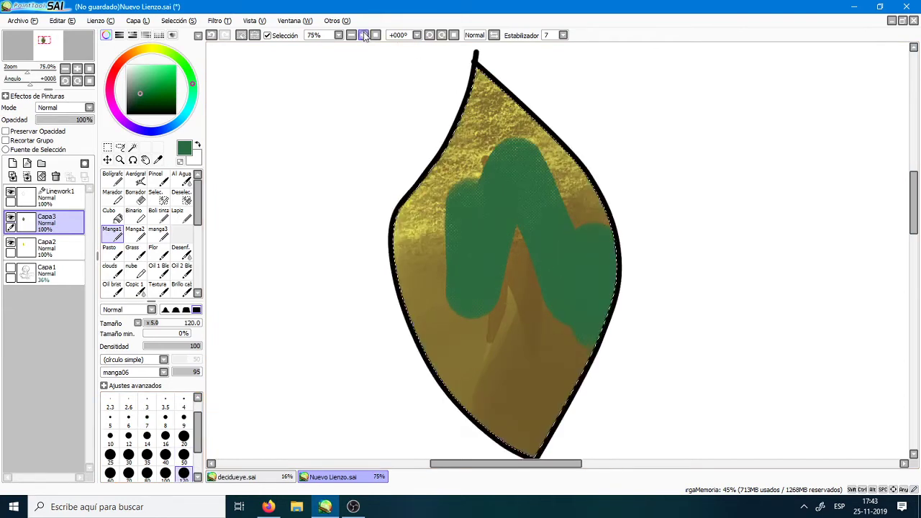
{"action": "left_click", "coordinate": [364, 35]}
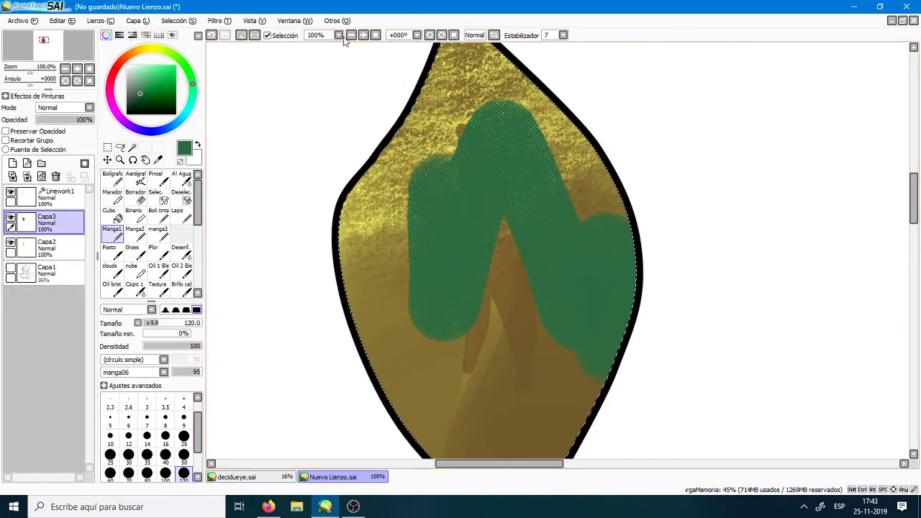
{"action": "left_click", "coordinate": [351, 35]}
{"action": "left_click", "coordinate": [350, 35]}
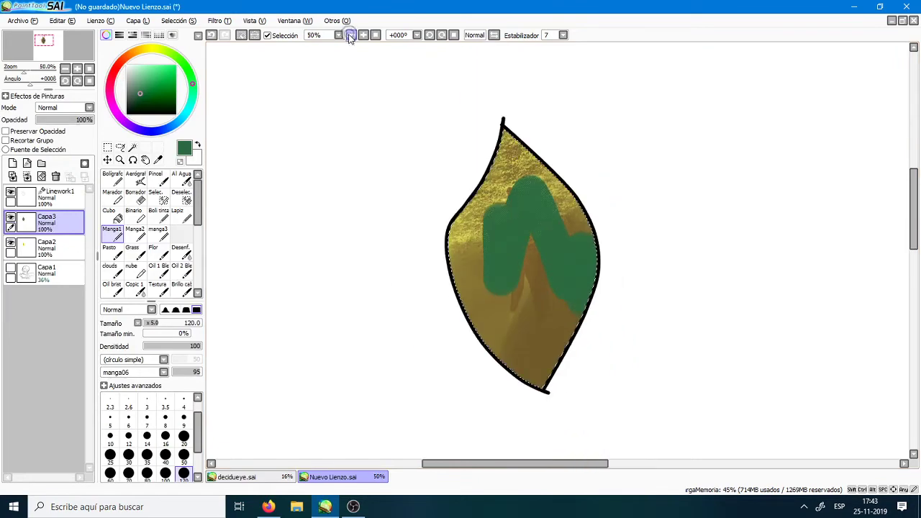
Blend the green, brown and textured areas across the whole leaf with the size 500 blur brush, and clear the selection
{"action": "left_click", "coordinate": [181, 250]}
{"action": "mouse_move", "coordinate": [554, 191]}
{"action": "left_mouse_down"}
{"action": "mouse_move", "coordinate": [520, 203]}
{"action": "mouse_move", "coordinate": [537, 199]}
{"action": "mouse_move", "coordinate": [586, 240]}
{"action": "mouse_move", "coordinate": [589, 309]}
{"action": "mouse_move", "coordinate": [584, 244]}
{"action": "mouse_move", "coordinate": [568, 349]}
{"action": "mouse_move", "coordinate": [519, 180]}
{"action": "mouse_move", "coordinate": [572, 257]}
{"action": "mouse_move", "coordinate": [552, 369]}
{"action": "mouse_move", "coordinate": [510, 256]}
{"action": "mouse_move", "coordinate": [536, 365]}
{"action": "left_mouse_up"}
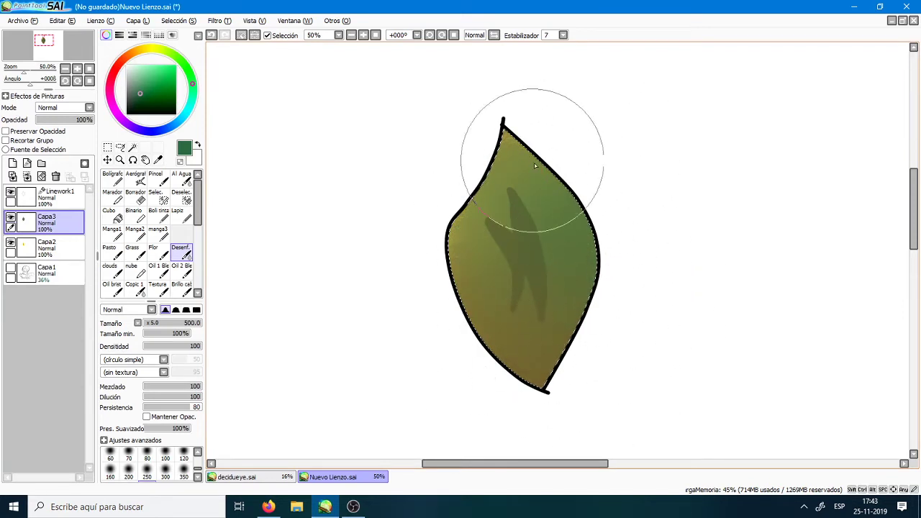
{"action": "left_click_drag", "start_coordinate": [534, 163], "coordinate": [514, 247]}
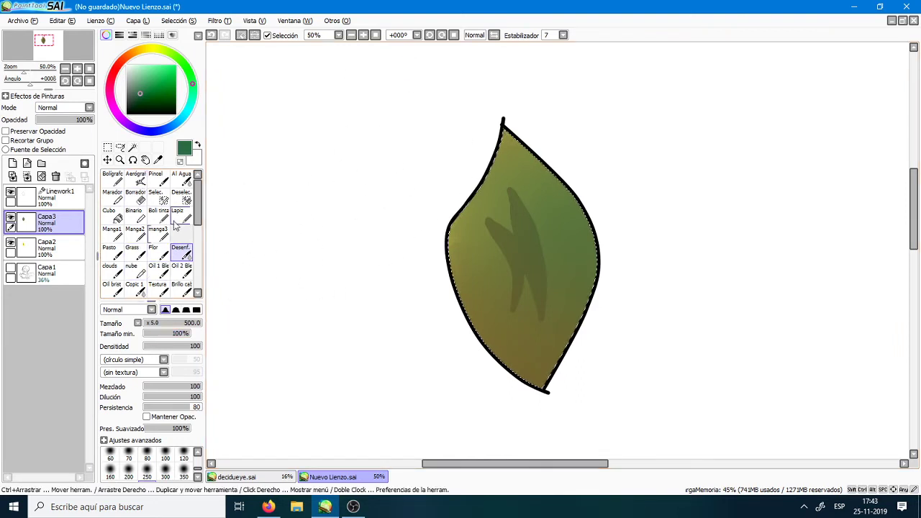
{"action": "mouse_move", "coordinate": [200, 208]}
{"action": "left_mouse_down"}
{"action": "mouse_move", "coordinate": [199, 261]}
{"action": "mouse_move", "coordinate": [199, 206]}
{"action": "left_mouse_up"}
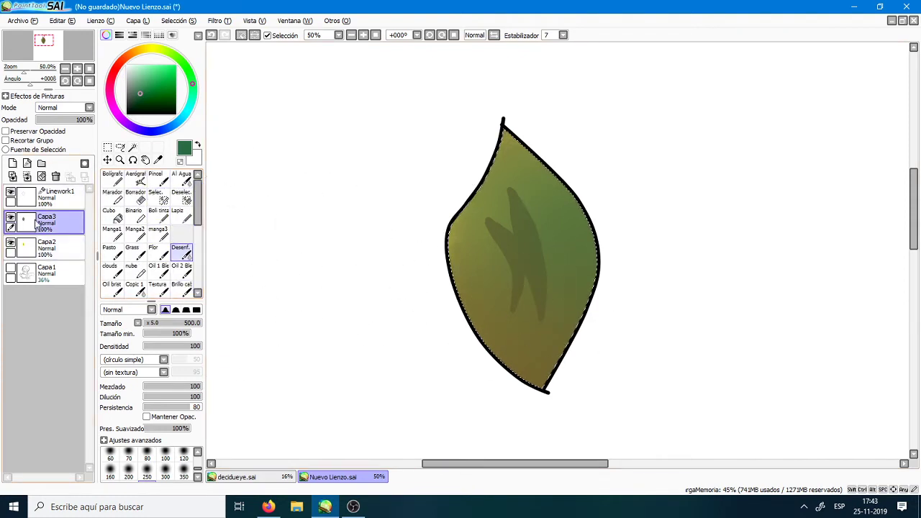
{"action": "key", "text": "ctrl+d"}
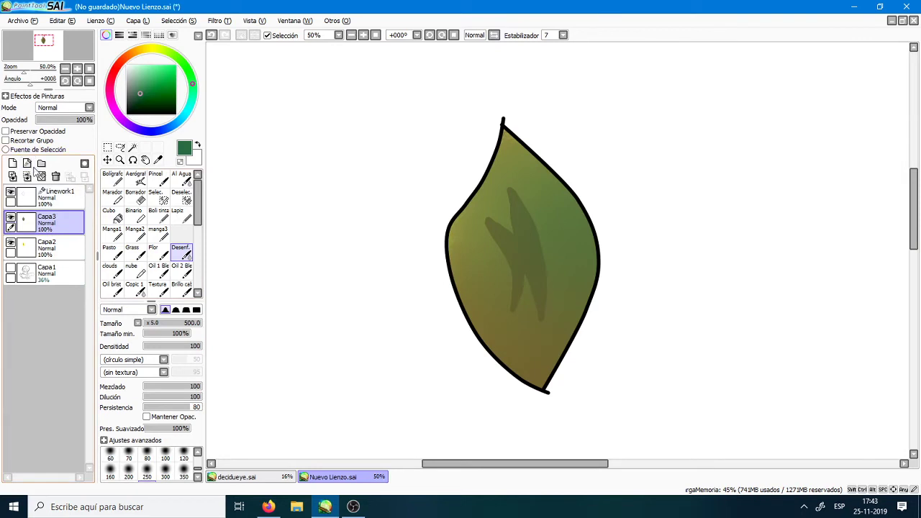
On a new linework layer, draw a closed green curve along the leaf's left edge and select the area it encloses
{"action": "left_click", "coordinate": [27, 164]}
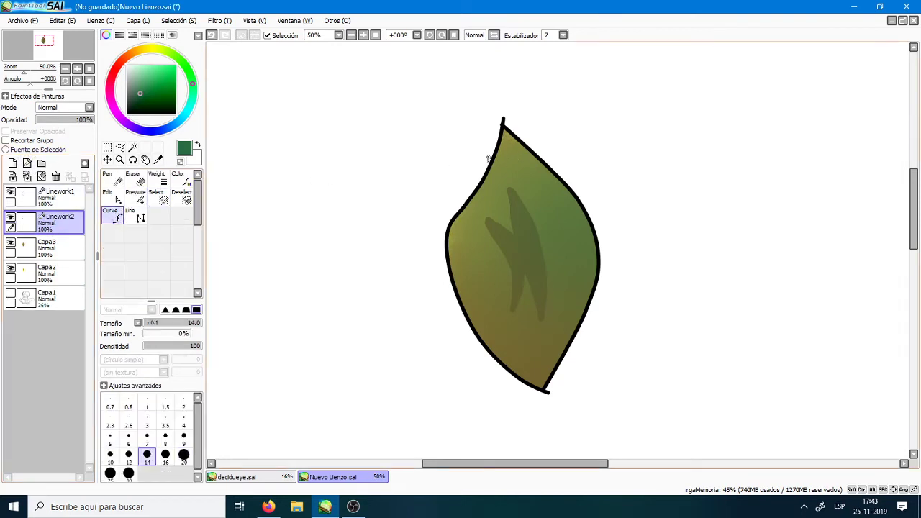
{"action": "scroll", "coordinate": [362, 113], "scroll_direction": "up", "scroll_amount": 3}
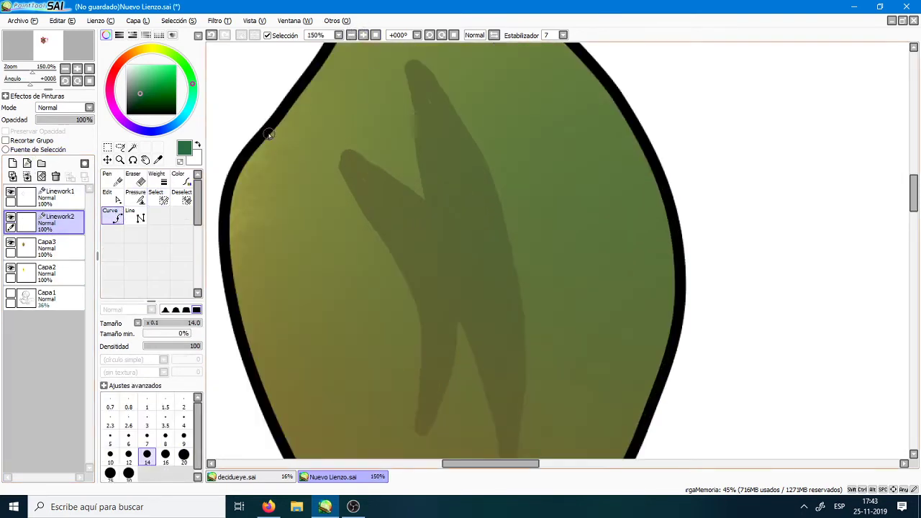
{"action": "mouse_move", "coordinate": [268, 134]}
{"action": "left_mouse_down"}
{"action": "mouse_move", "coordinate": [311, 301]}
{"action": "mouse_move", "coordinate": [305, 361]}
{"action": "mouse_move", "coordinate": [278, 432]}
{"action": "mouse_move", "coordinate": [259, 403]}
{"action": "mouse_move", "coordinate": [226, 269]}
{"action": "mouse_move", "coordinate": [231, 194]}
{"action": "mouse_move", "coordinate": [251, 152]}
{"action": "left_mouse_up"}
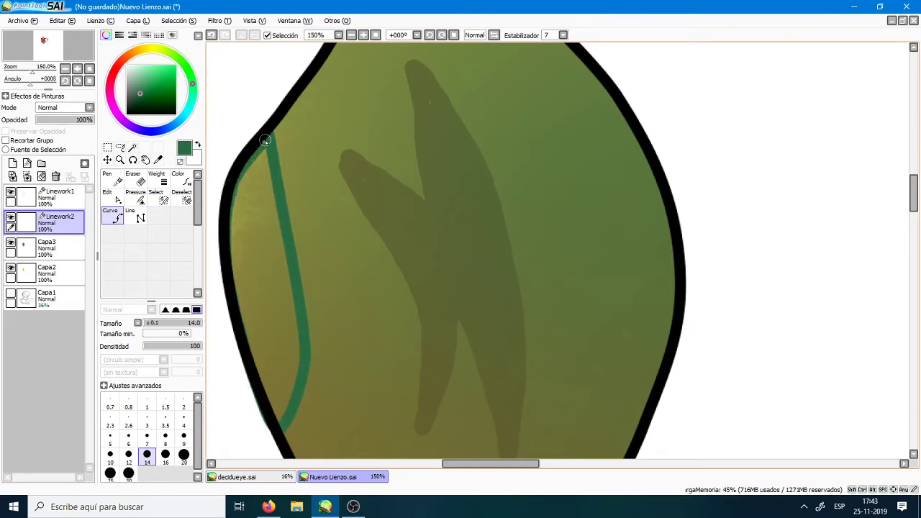
{"action": "left_click", "coordinate": [132, 148]}
{"action": "left_click", "coordinate": [262, 282]}
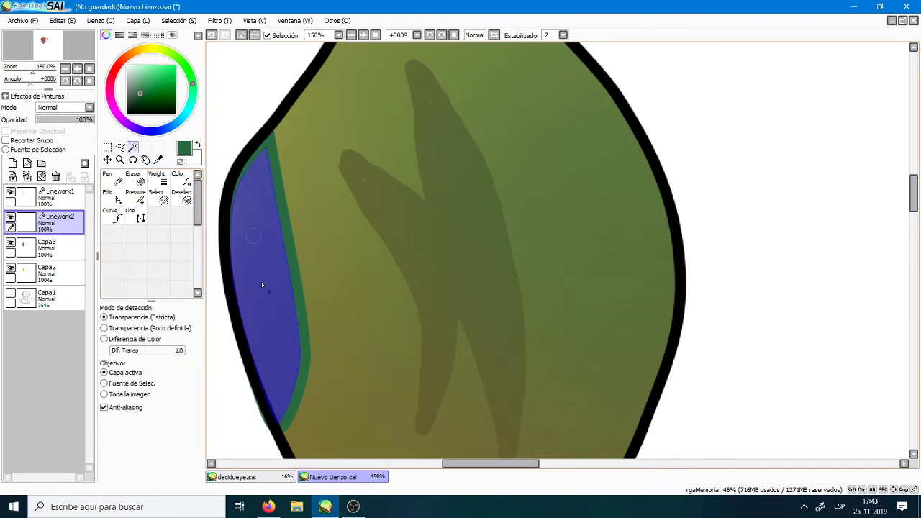
Fill the selected area at the leaf's left edge with dark green on layer Capa2 using the Cubo tool, and clear the selection
{"action": "left_click", "coordinate": [58, 272]}
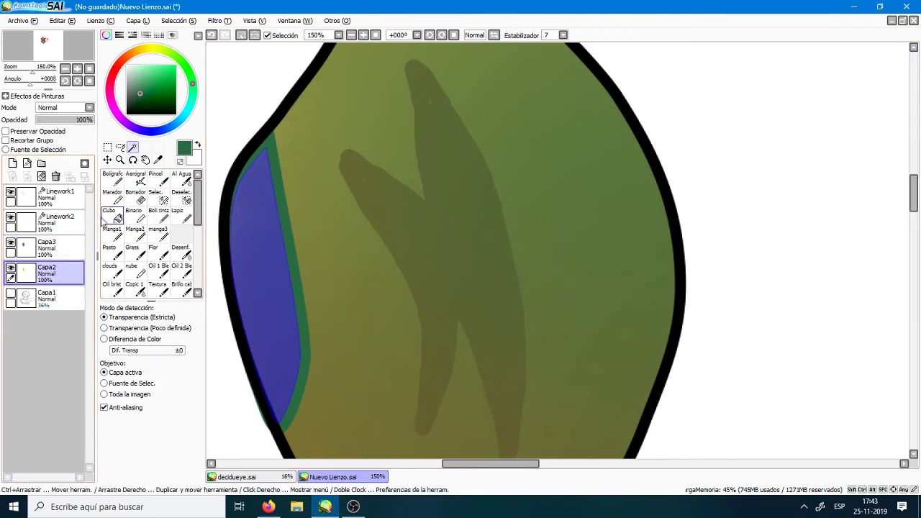
{"action": "left_click", "coordinate": [112, 214]}
{"action": "left_click", "coordinate": [272, 245]}
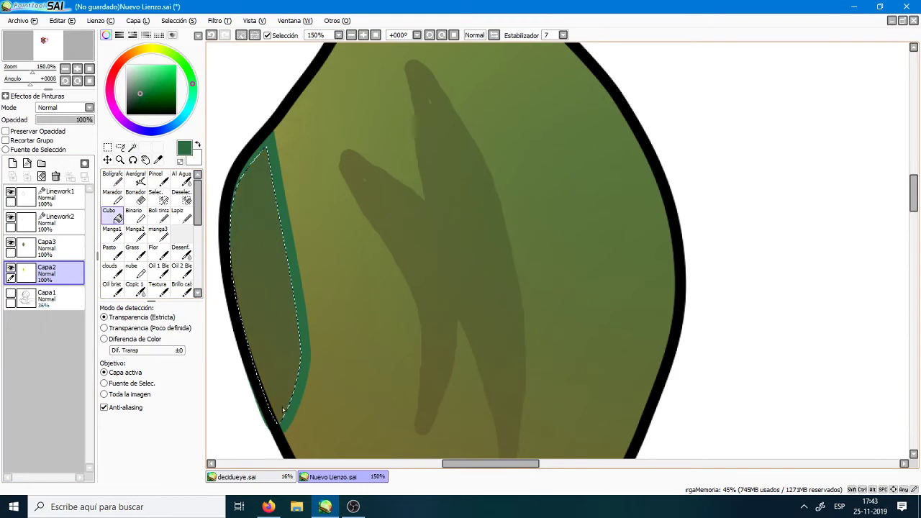
{"action": "key", "text": "ctrl+d"}
Make the sketch layer Capa1 visible again and bring the whole sketched figure into view at 25%
{"action": "left_click", "coordinate": [350, 35]}
{"action": "left_click", "coordinate": [351, 35]}
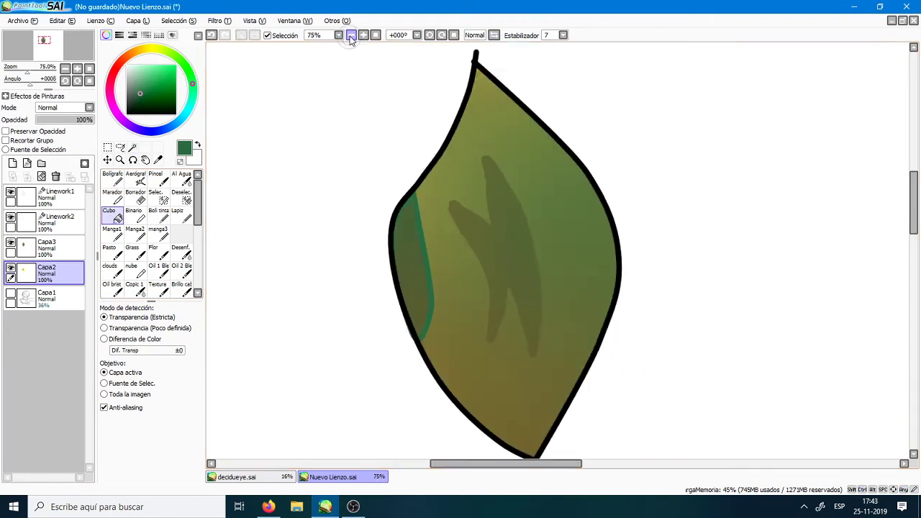
{"action": "left_click", "coordinate": [351, 35]}
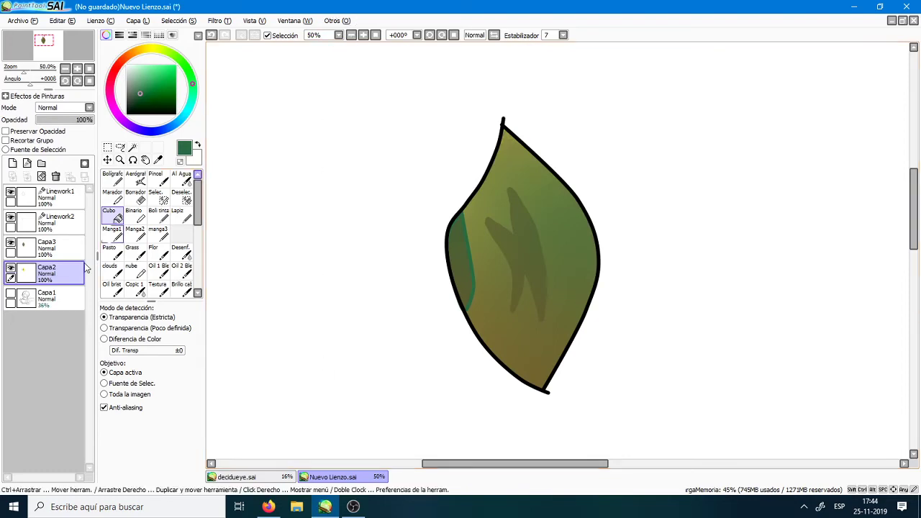
{"action": "left_click", "coordinate": [11, 293]}
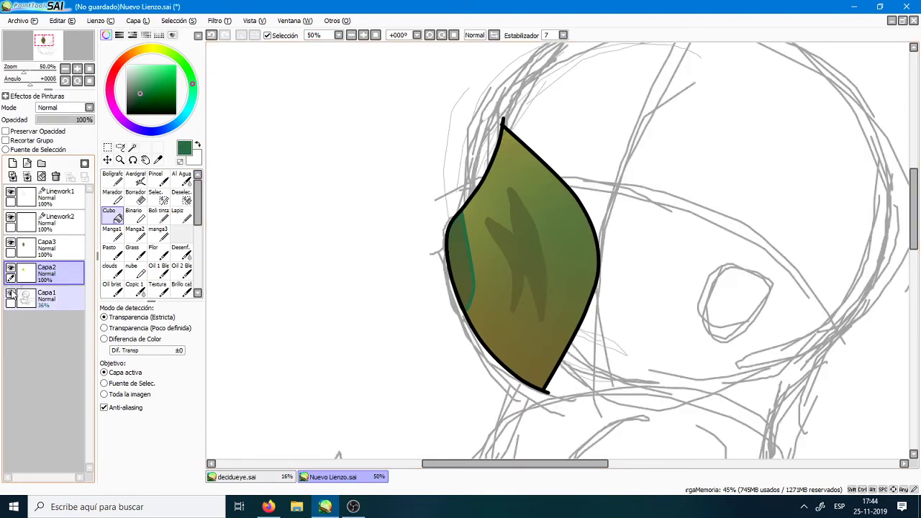
{"action": "left_click", "coordinate": [350, 35]}
{"action": "mouse_move", "coordinate": [906, 184]}
{"action": "left_mouse_down"}
{"action": "mouse_move", "coordinate": [899, 241]}
{"action": "mouse_move", "coordinate": [856, 237]}
{"action": "left_mouse_up"}
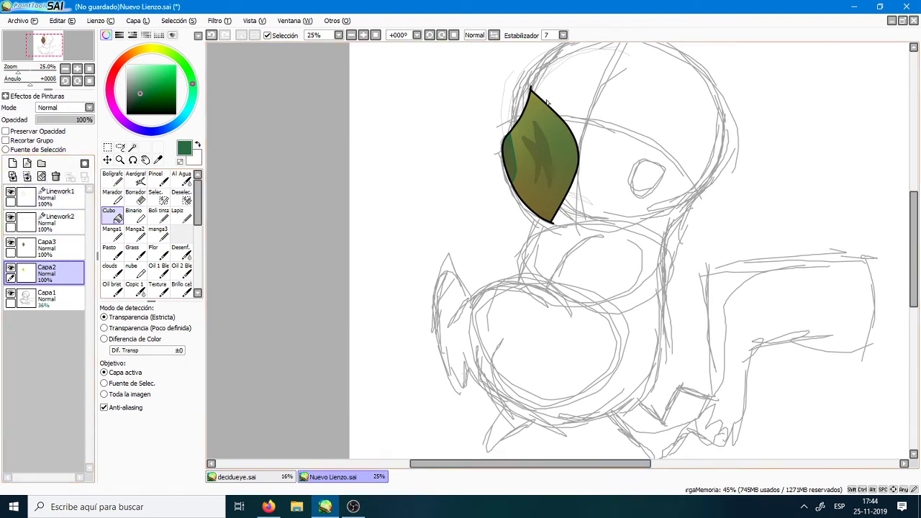
Trace the sketch's back line, neck, upper belly curve and pointed wing-like shape in black with the size 5 Pincel brush on Capa2
{"action": "left_click", "coordinate": [164, 177]}
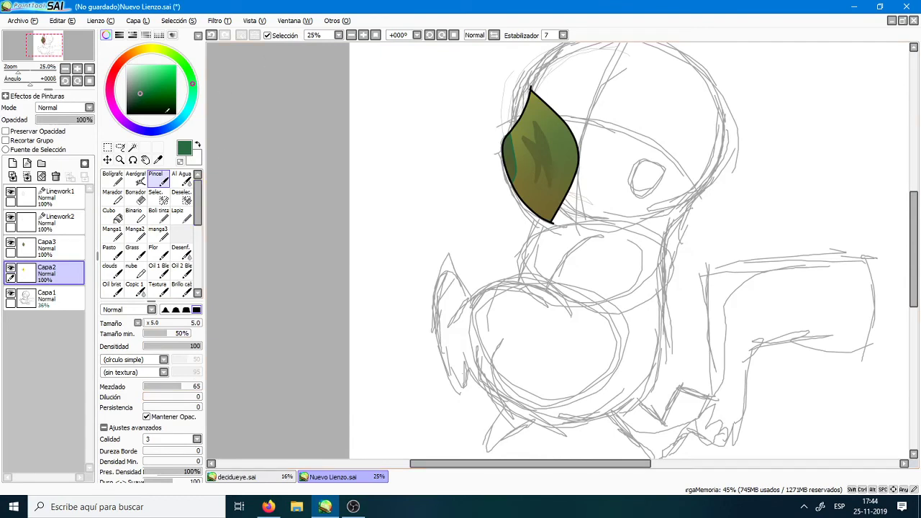
{"action": "left_click", "coordinate": [127, 113]}
{"action": "mouse_move", "coordinate": [667, 233]}
{"action": "left_mouse_down"}
{"action": "mouse_move", "coordinate": [663, 301]}
{"action": "mouse_move", "coordinate": [665, 288]}
{"action": "mouse_move", "coordinate": [673, 331]}
{"action": "left_mouse_up"}
{"action": "mouse_move", "coordinate": [531, 241]}
{"action": "left_mouse_down"}
{"action": "mouse_move", "coordinate": [522, 291]}
{"action": "mouse_move", "coordinate": [526, 267]}
{"action": "mouse_move", "coordinate": [519, 286]}
{"action": "mouse_move", "coordinate": [498, 299]}
{"action": "mouse_move", "coordinate": [557, 291]}
{"action": "left_mouse_up"}
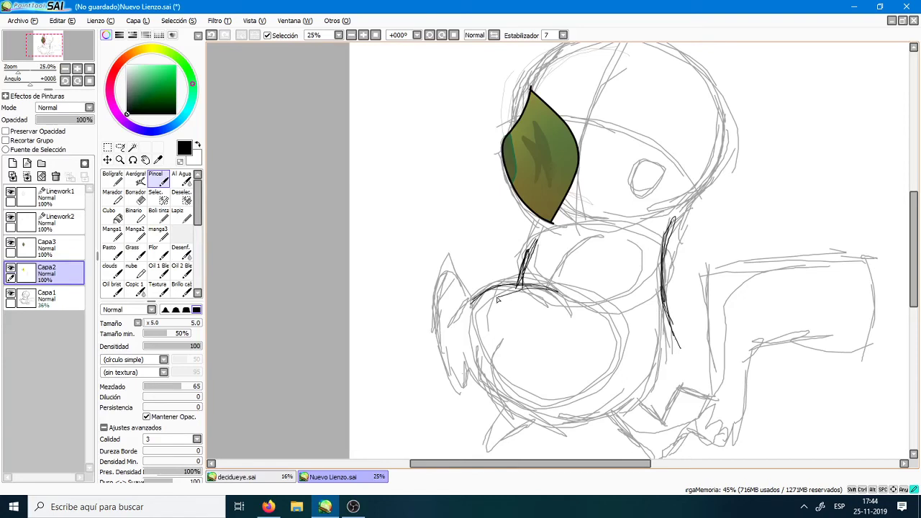
{"action": "mouse_move", "coordinate": [470, 307]}
{"action": "left_mouse_down"}
{"action": "mouse_move", "coordinate": [448, 264]}
{"action": "mouse_move", "coordinate": [438, 302]}
{"action": "left_mouse_up"}
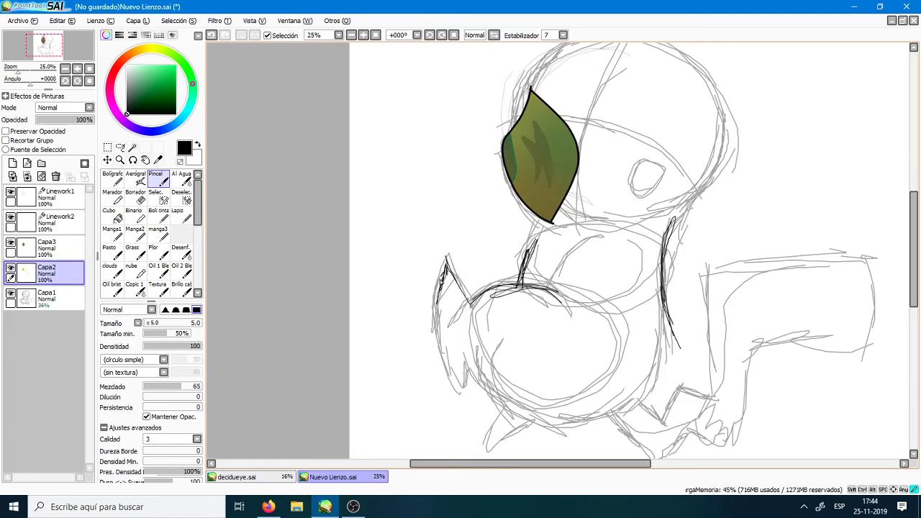
{"action": "left_click_drag", "start_coordinate": [464, 386], "coordinate": [461, 362]}
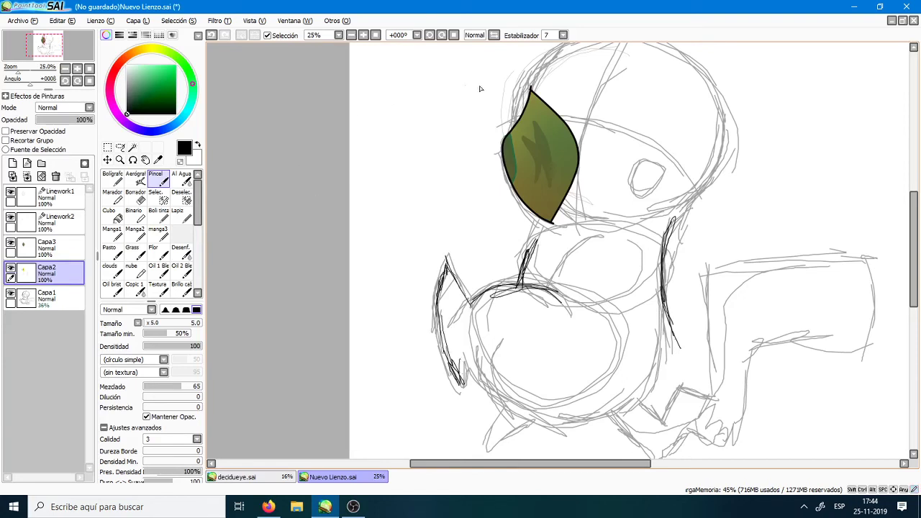
{"action": "scroll", "coordinate": [919, 191], "scroll_direction": "up", "scroll_amount": 3}
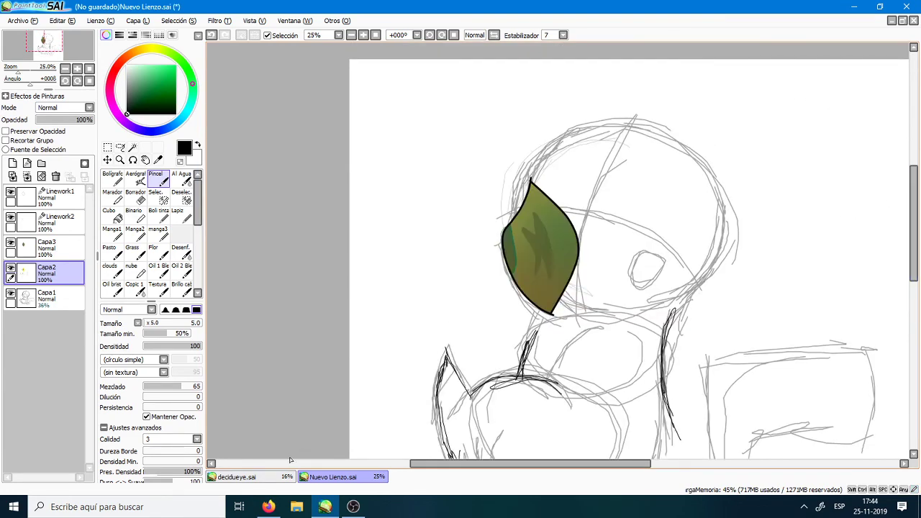
Switch to Firefox and open the t13.cl image of Pikachu standing on a blue background from the image results
{"action": "key", "text": "alt+Tab"}
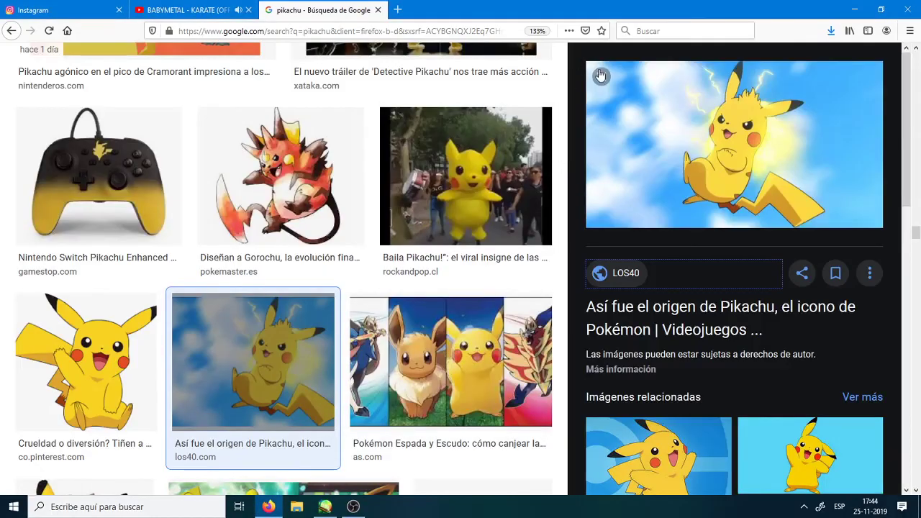
{"action": "key", "text": "Escape"}
{"action": "left_click_drag", "start_coordinate": [916, 230], "coordinate": [918, 277]}
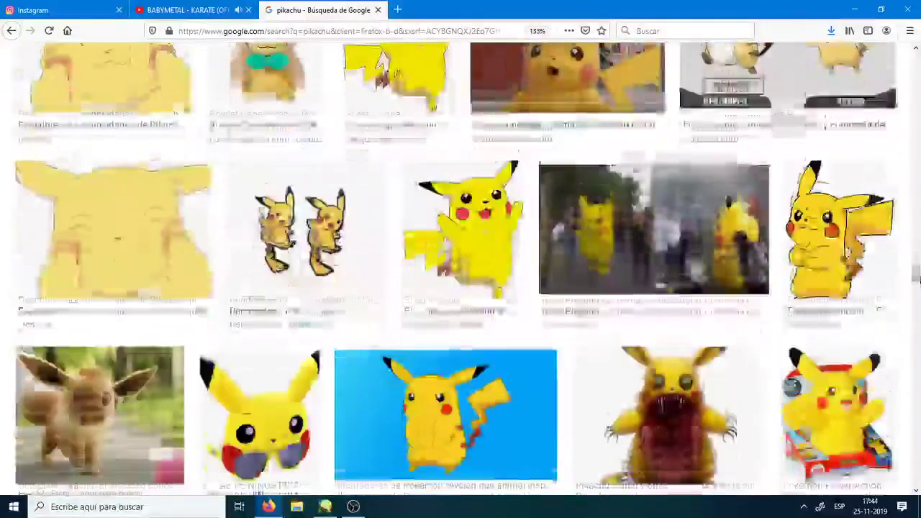
{"action": "left_click", "coordinate": [445, 327]}
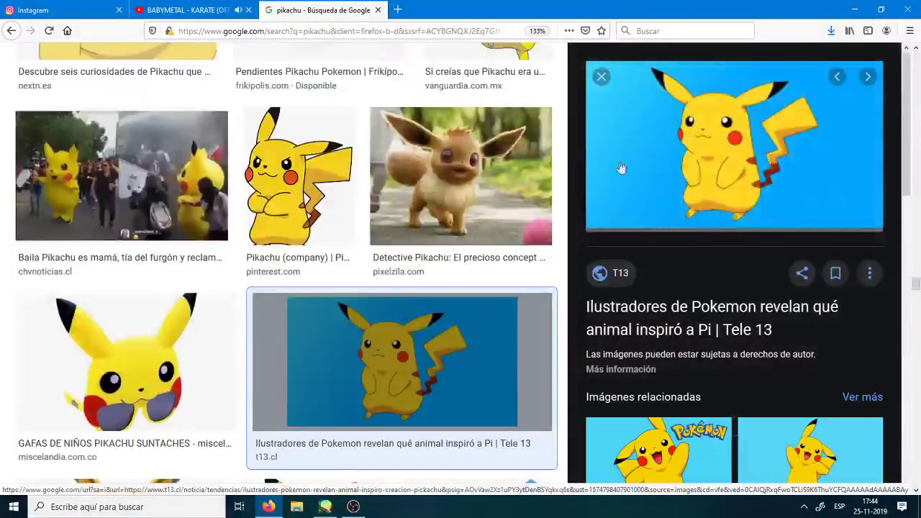